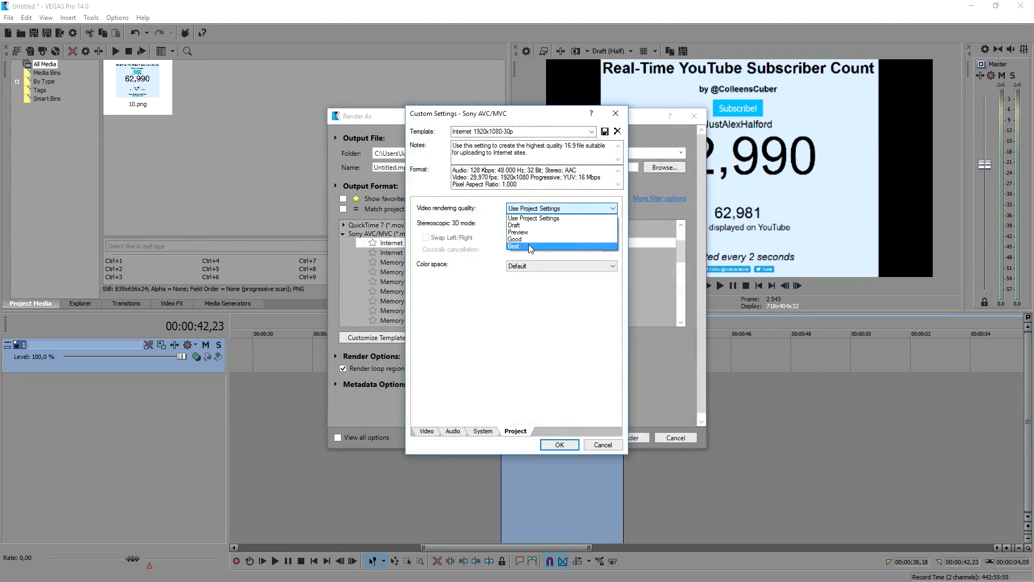
Set video rendering quality to Best in the Sony AVC/MVC custom settings, leaving stereoscopic 3D mode unchanged
click(488, 239)
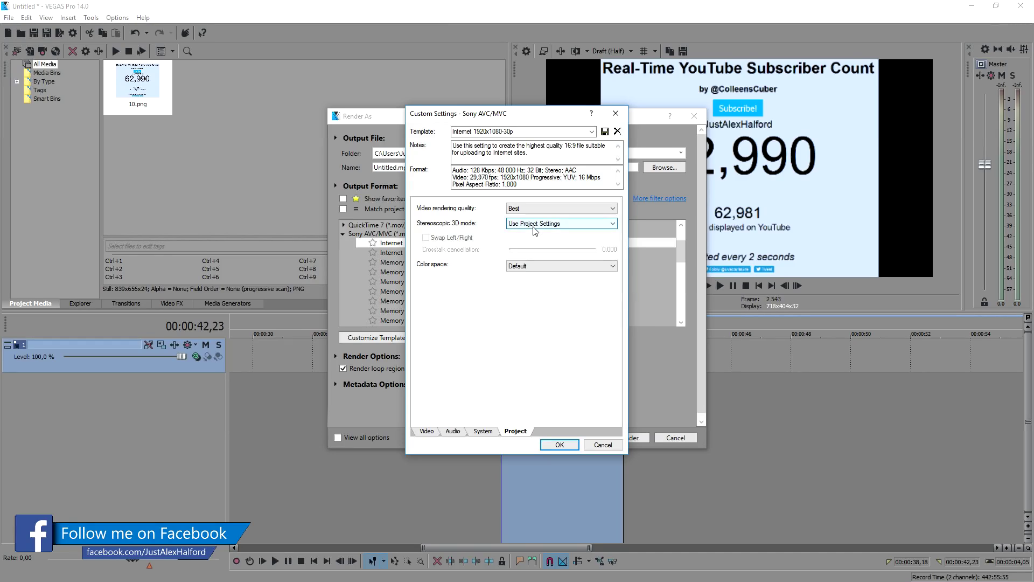
click(533, 223)
click(492, 339)
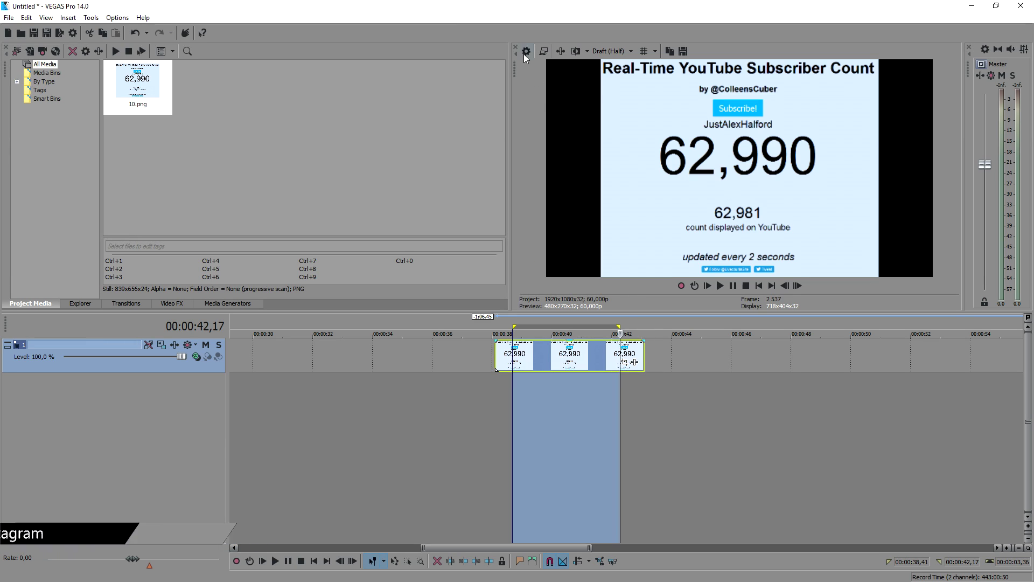
Nudge the loop region earlier and check the project's 1920×1080 size in Project Properties
mouse_move(624, 321)
mouse_down()
mouse_move(611, 321)
mouse_move(623, 321)
mouse_up()
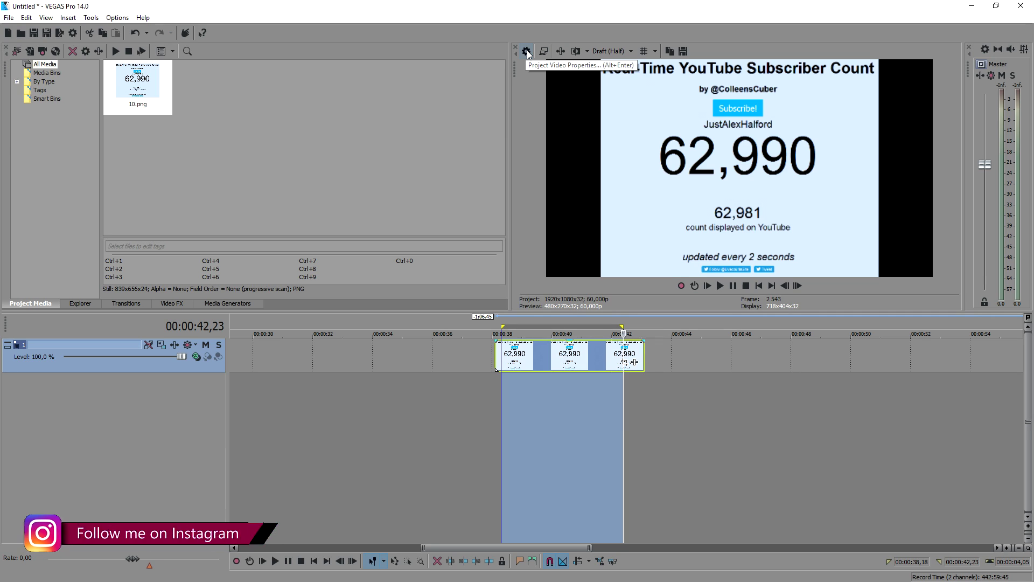
click(527, 52)
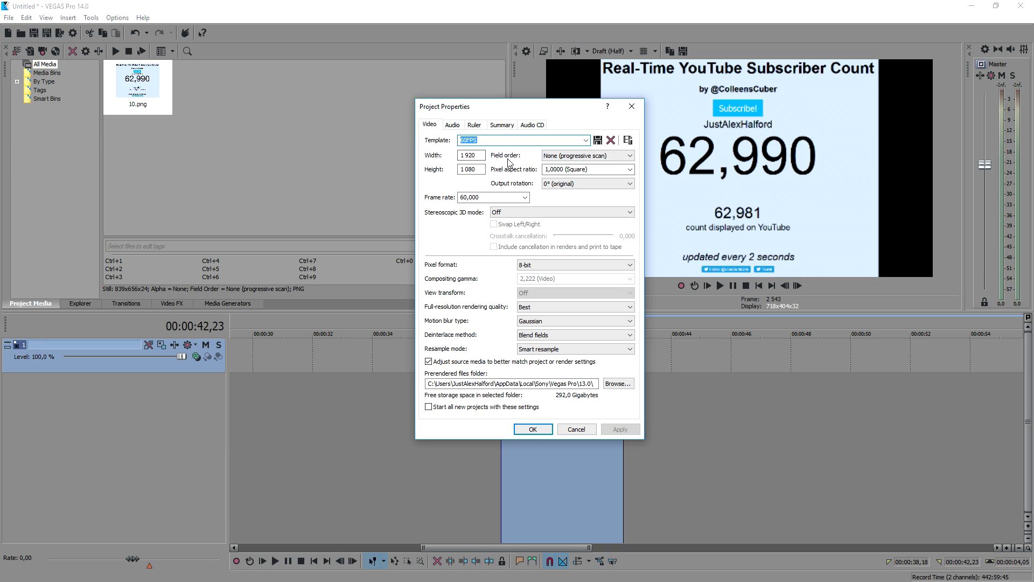
drag(483, 158, 452, 159)
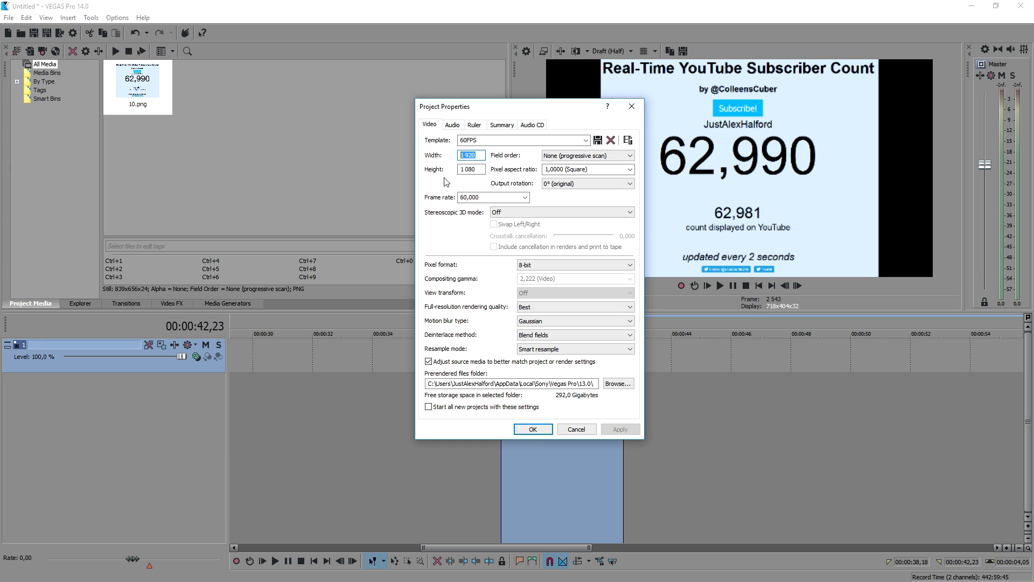
key(Tab)
click(525, 198)
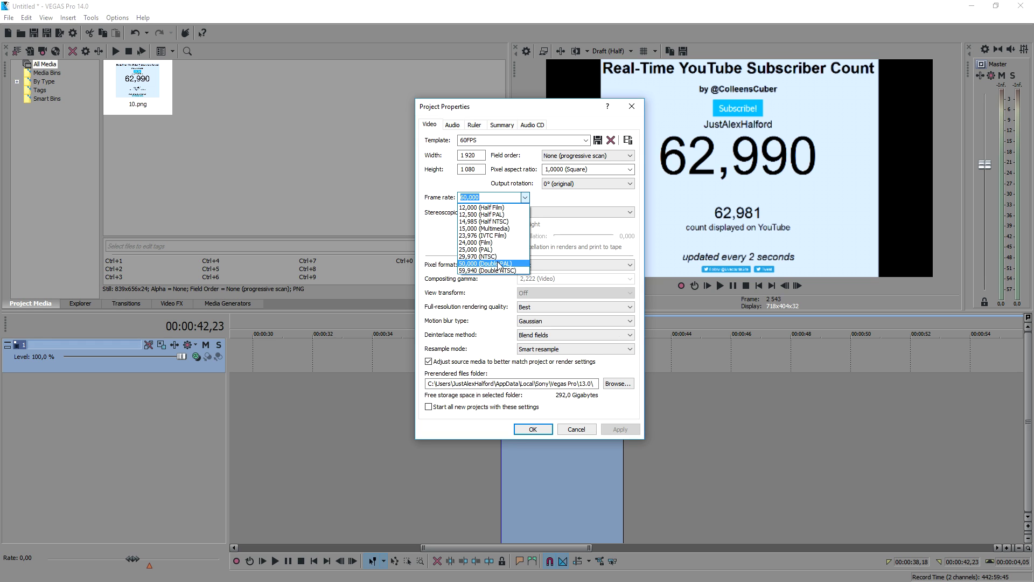
Set the frame rate to 60,000, keeping 8-bit pixel format and Best rendering quality
click(496, 270)
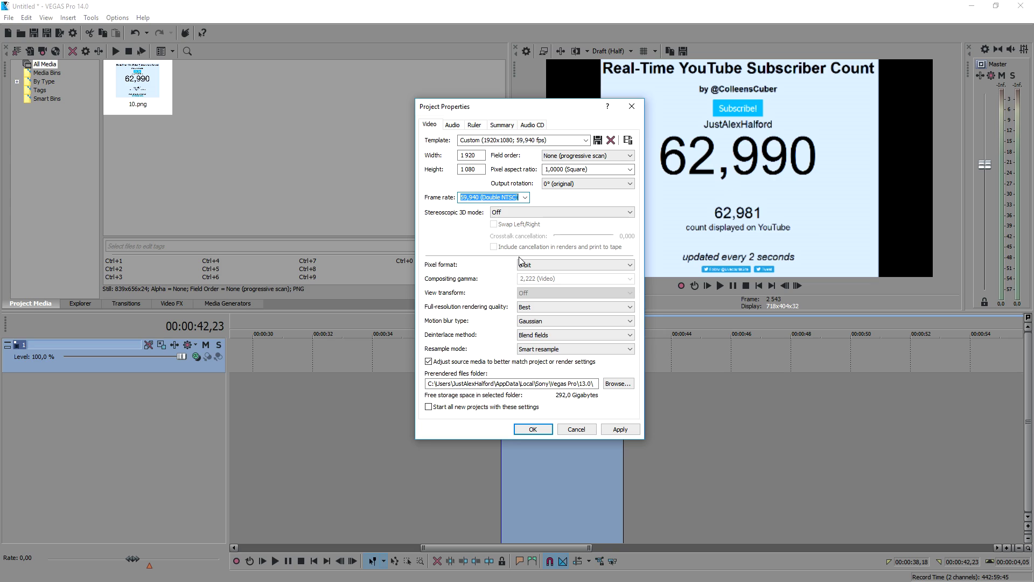
text(60)
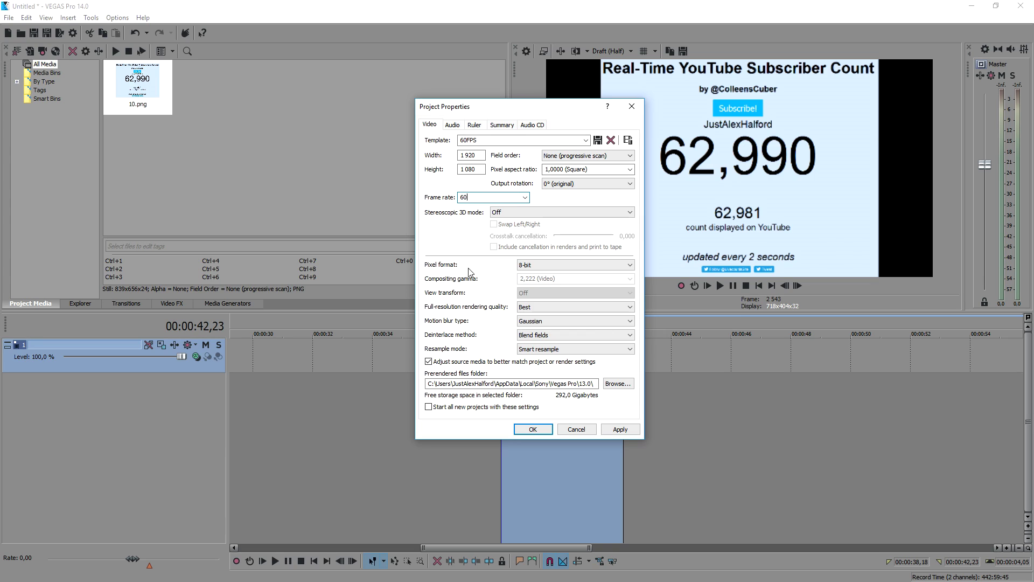
click(546, 266)
click(542, 271)
click(547, 308)
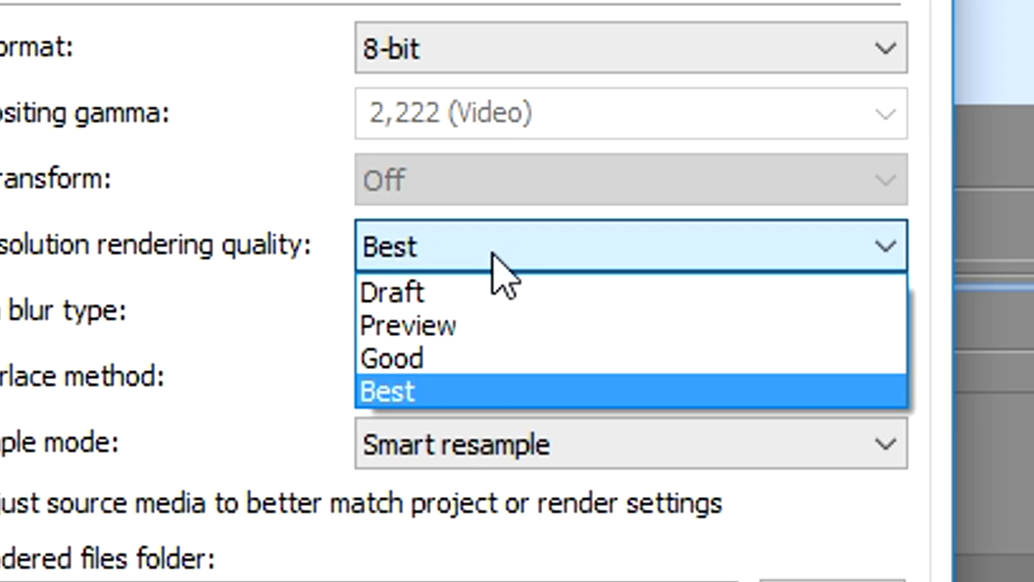
click(438, 391)
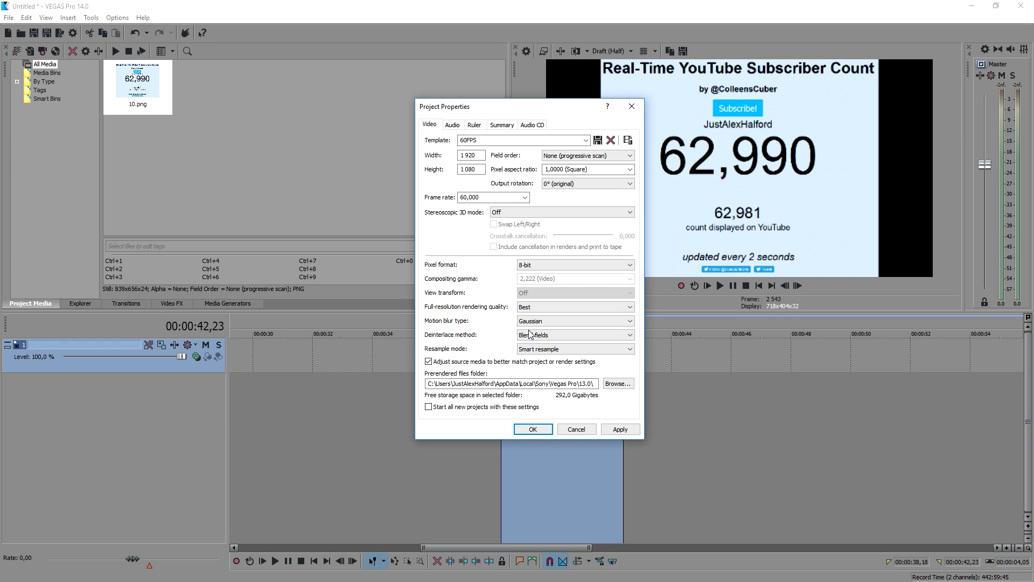
Keep Blend fields deinterlacing, switch resample mode to Disable resample, and apply the settings
click(530, 334)
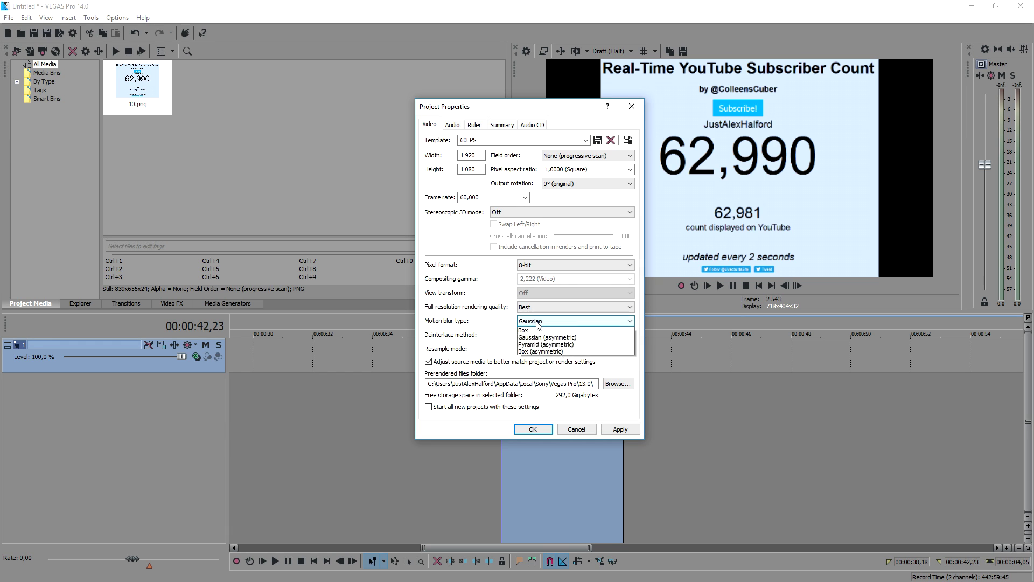
click(483, 345)
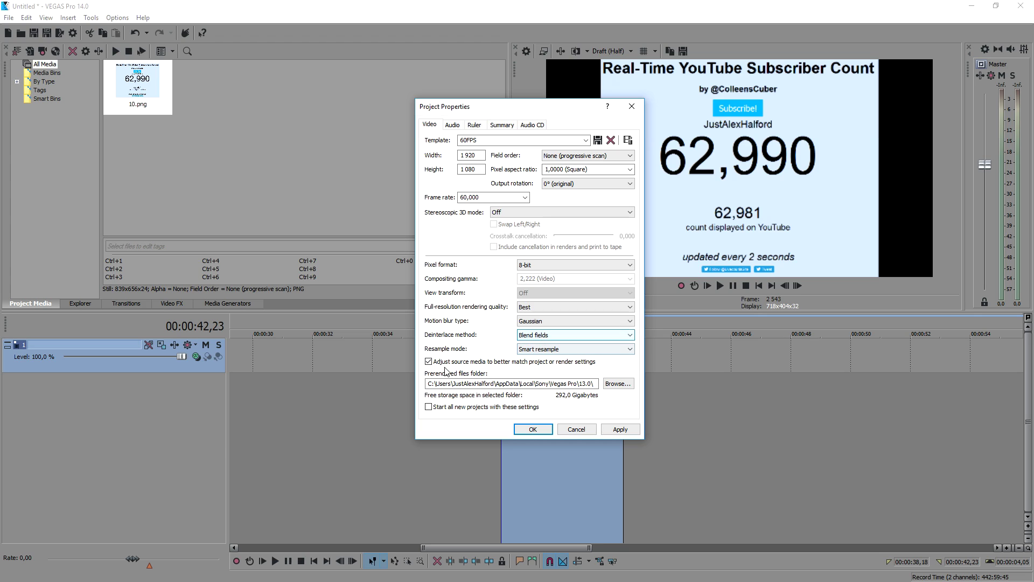
click(545, 349)
click(539, 372)
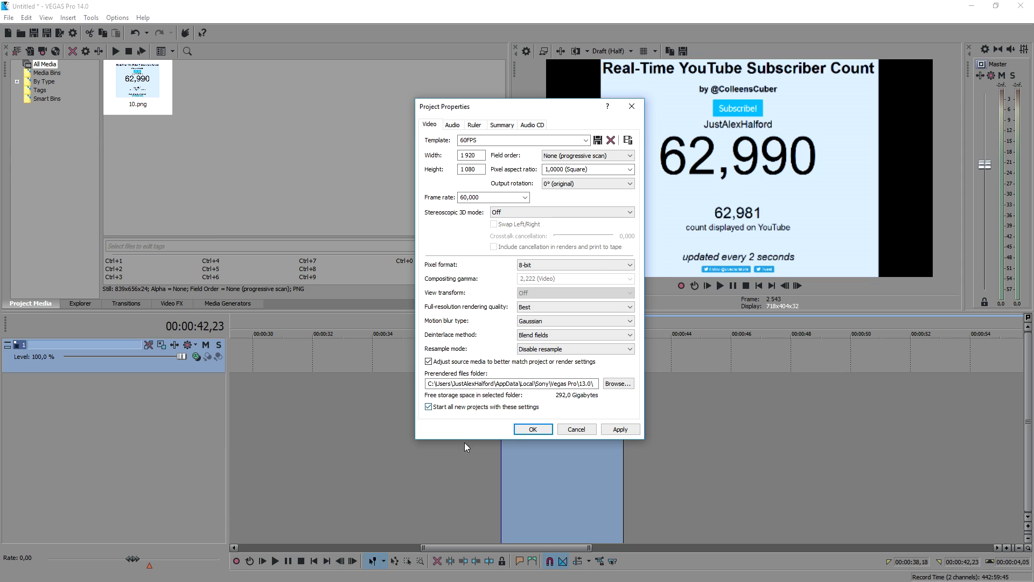
click(618, 432)
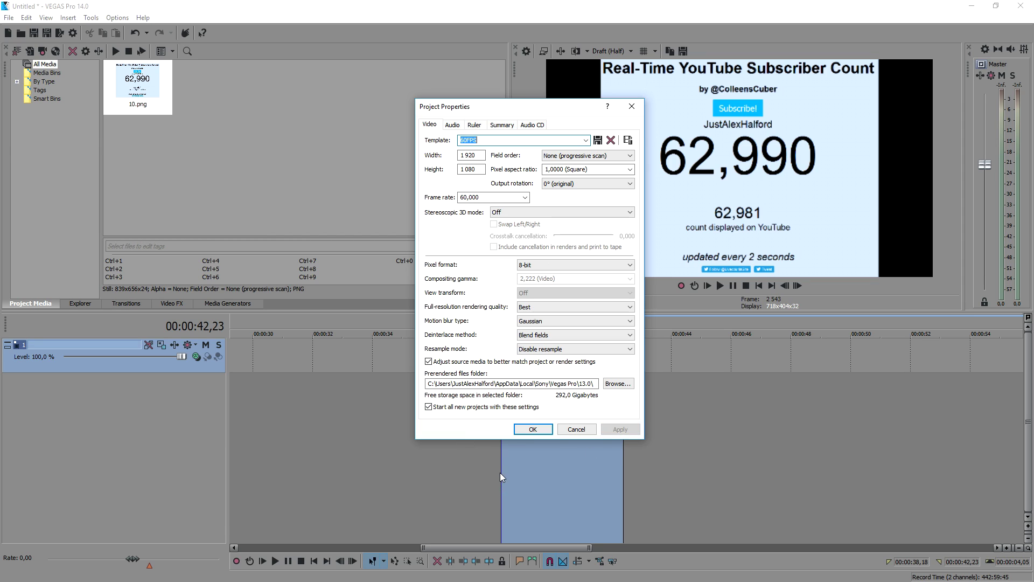
click(532, 429)
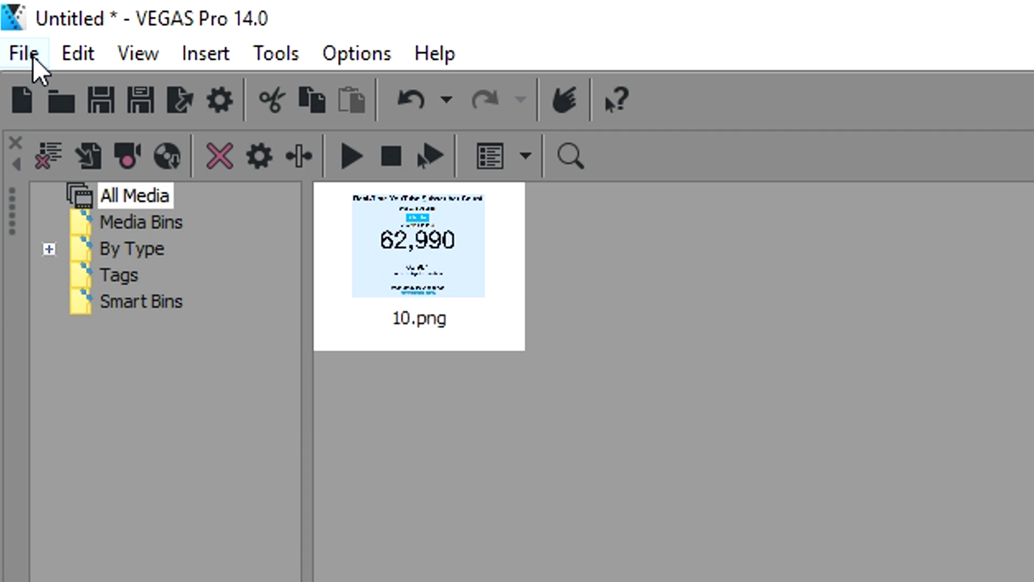
Open Render As and browse the Windows Media Video V11 templates
click(10, 17)
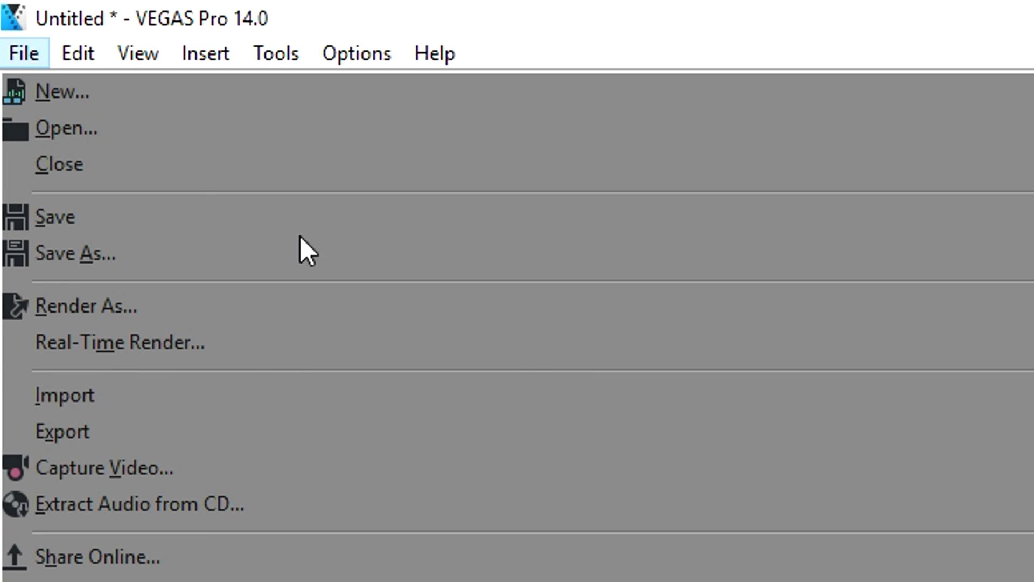
click(556, 309)
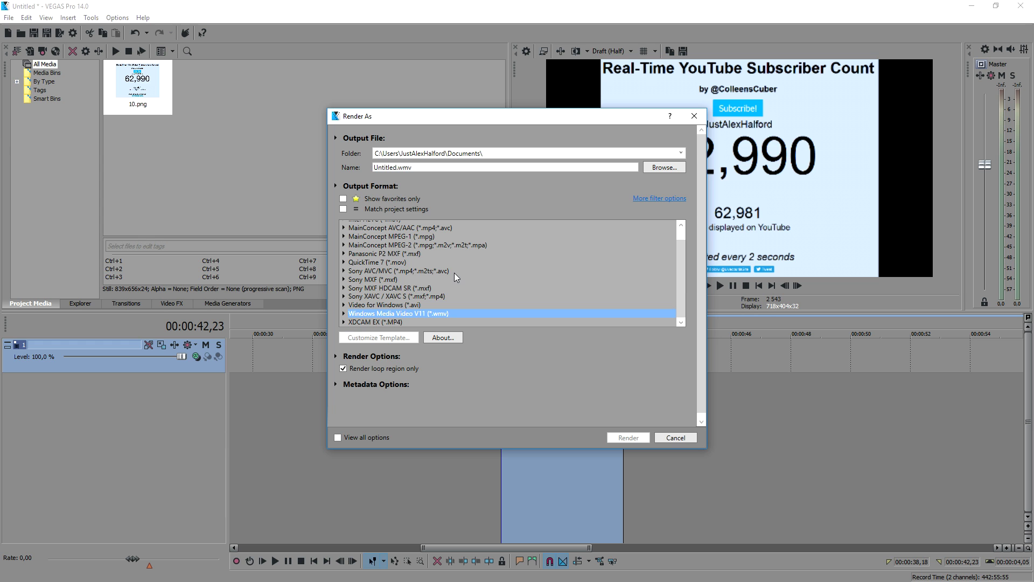
click(460, 280)
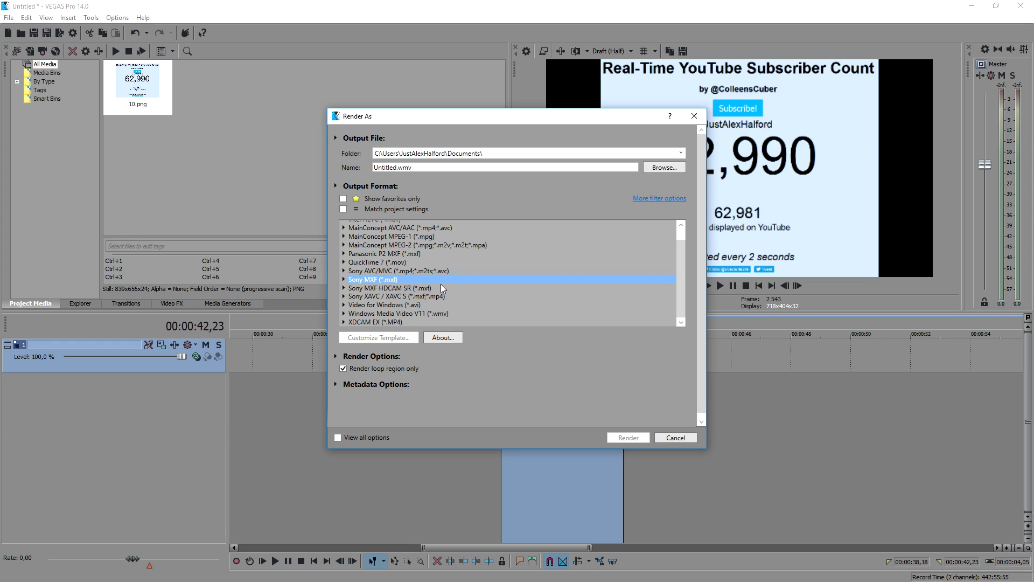
double_click(446, 314)
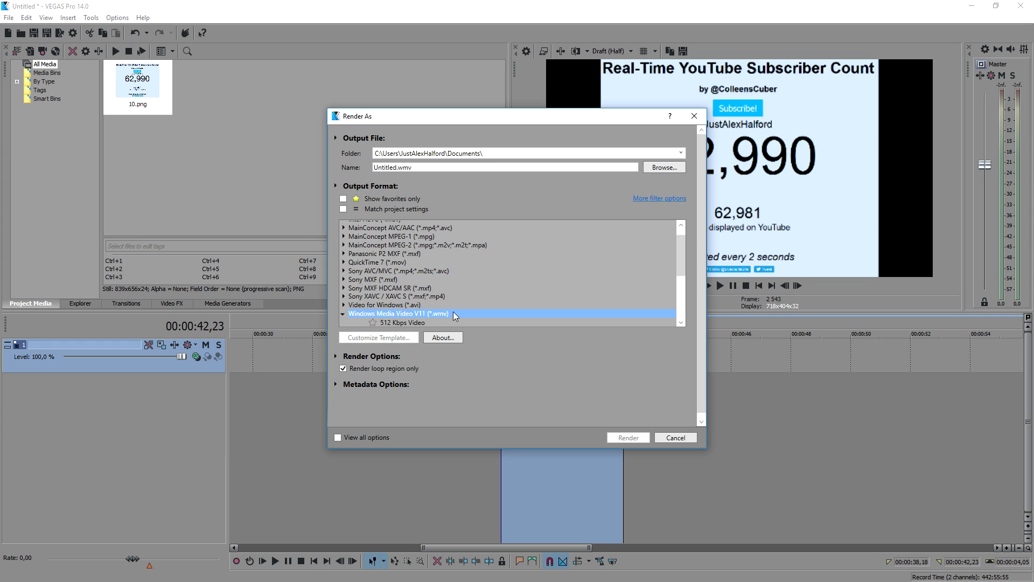
click(442, 310)
scroll(436, 297, up, 2)
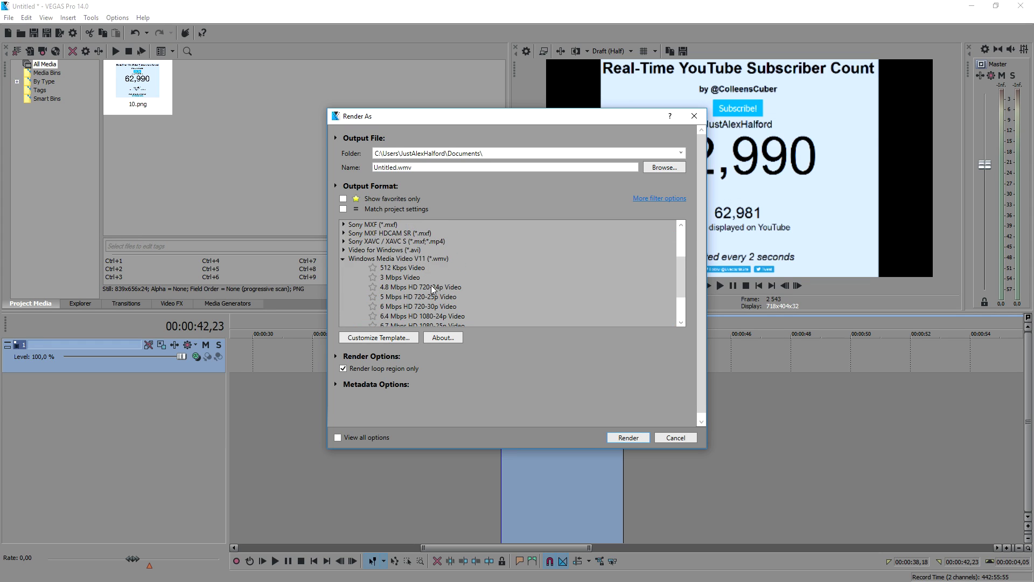
scroll(431, 291, down, 2)
scroll(420, 275, up, 2)
double_click(409, 259)
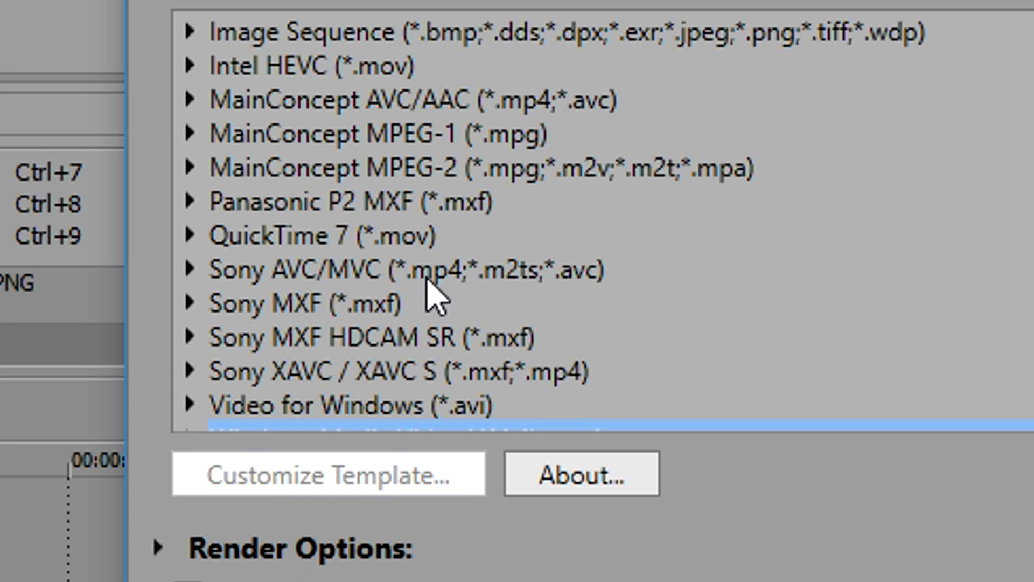
Expand Sony AVC/MVC and pick the Internet 1920x1080-30p template
double_click(485, 277)
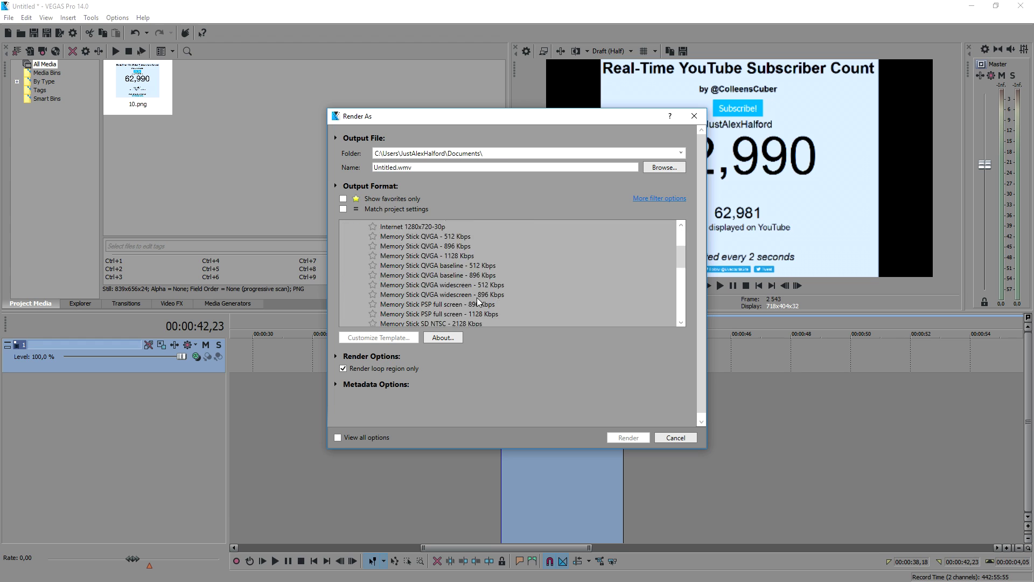
scroll(479, 298, down, 1)
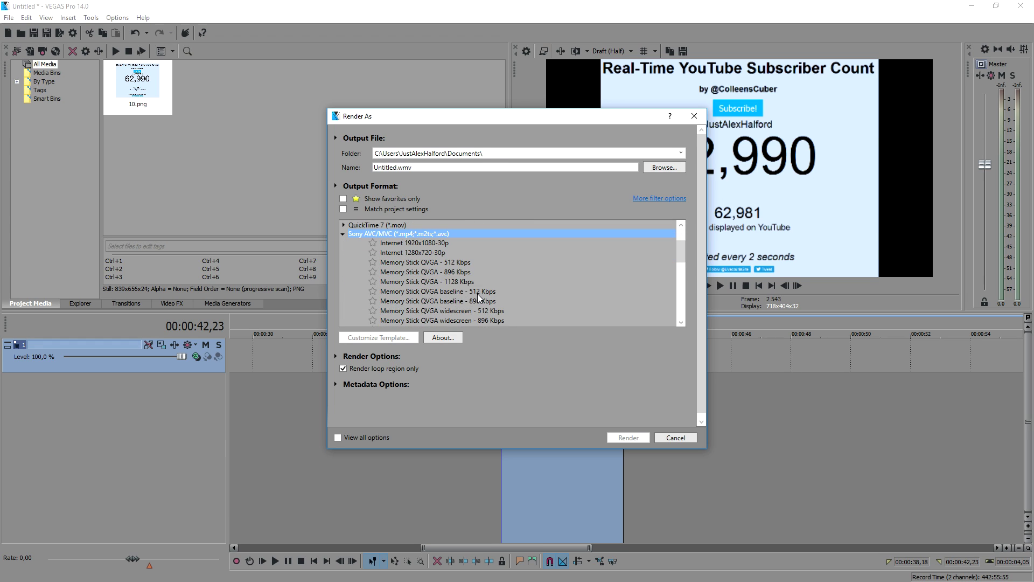
click(436, 246)
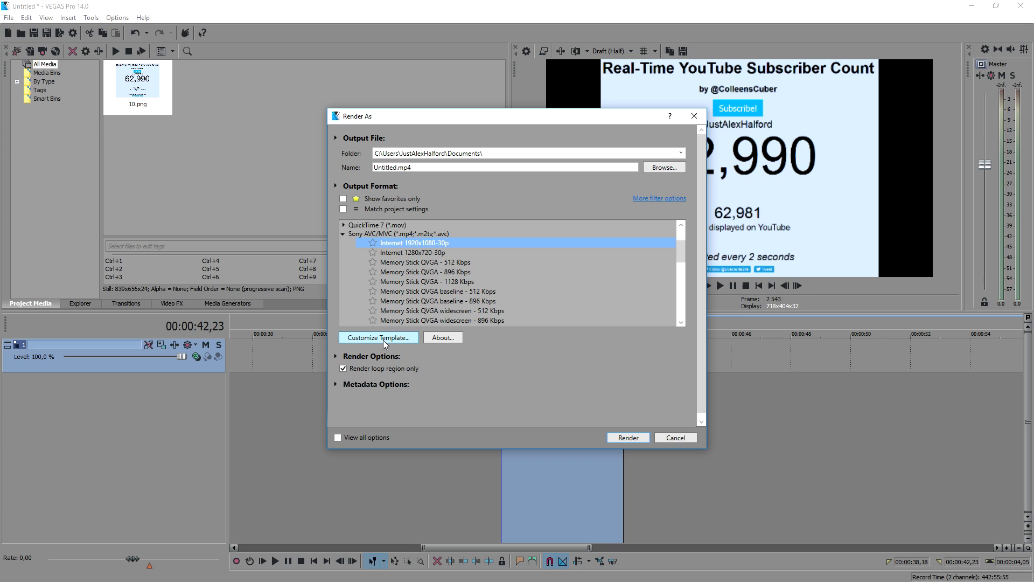
Customize the Internet 1920x1080-30p template, keeping the High profile and setting 59,940 (Double NTSC) frame rate
click(385, 338)
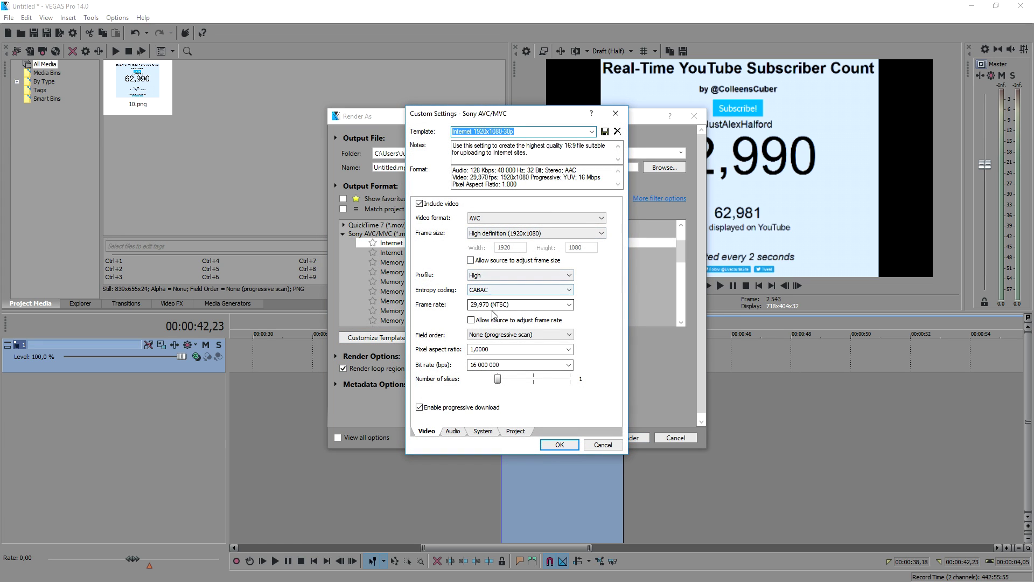
click(562, 305)
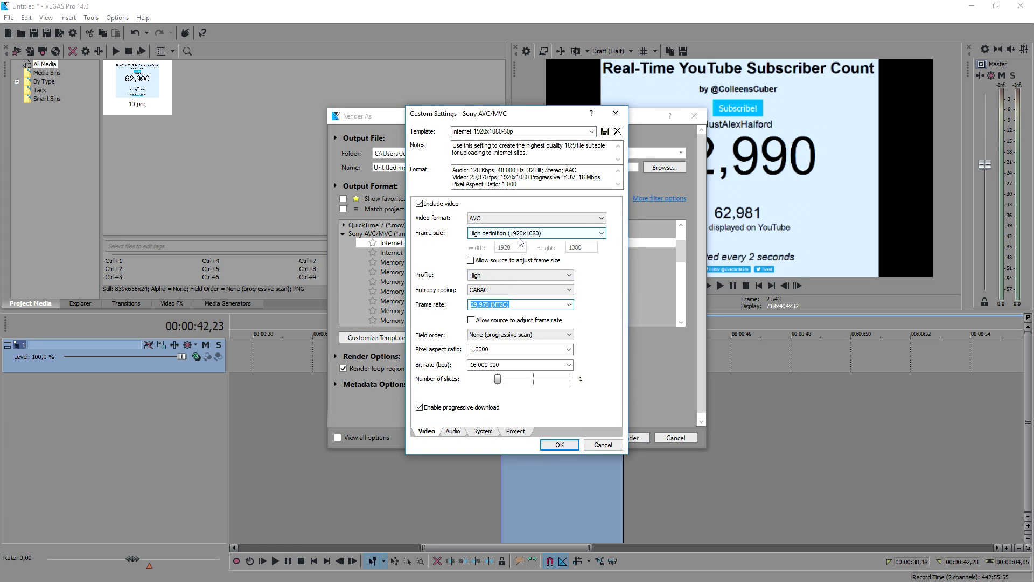
click(511, 276)
click(511, 283)
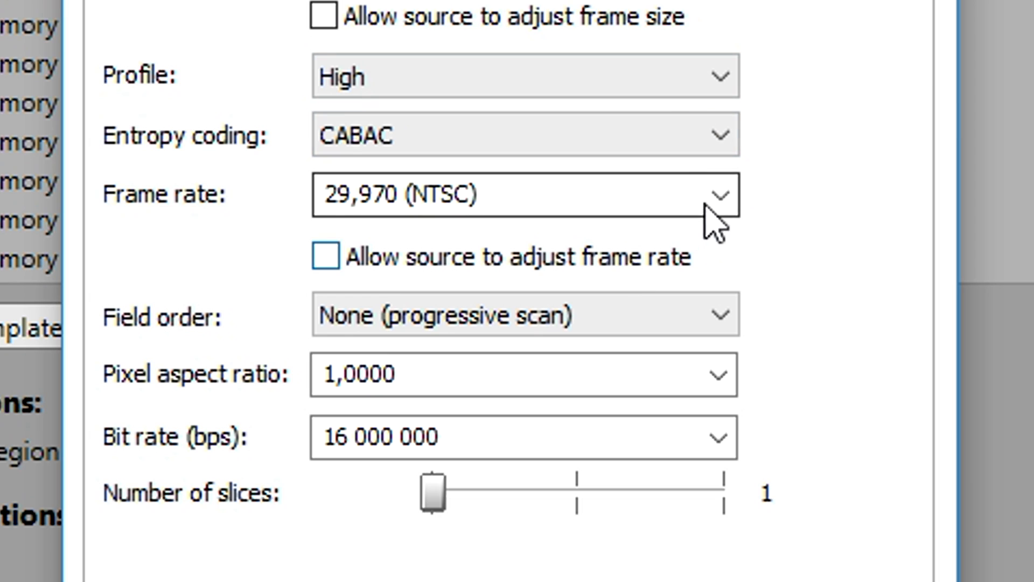
click(722, 196)
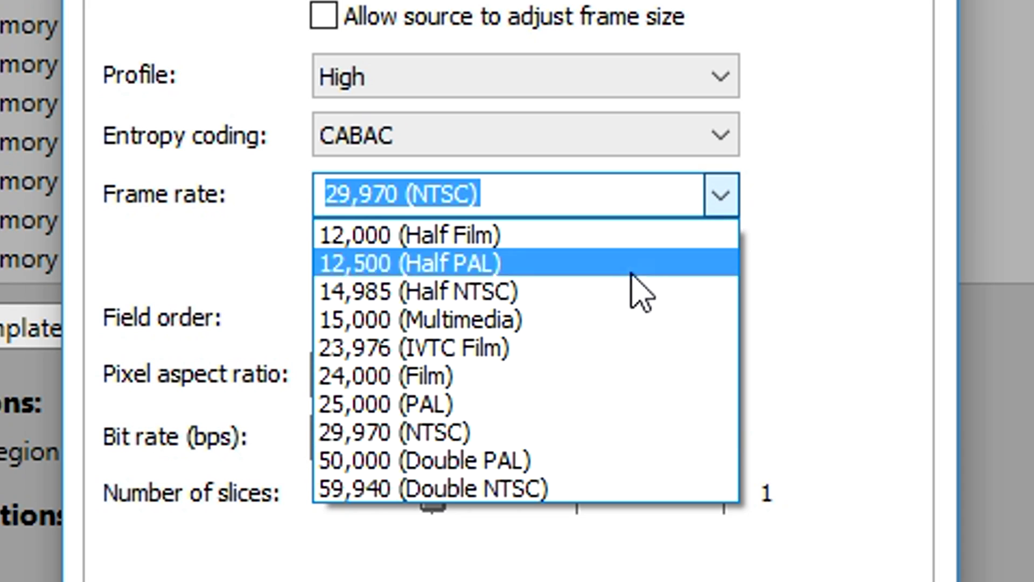
click(501, 487)
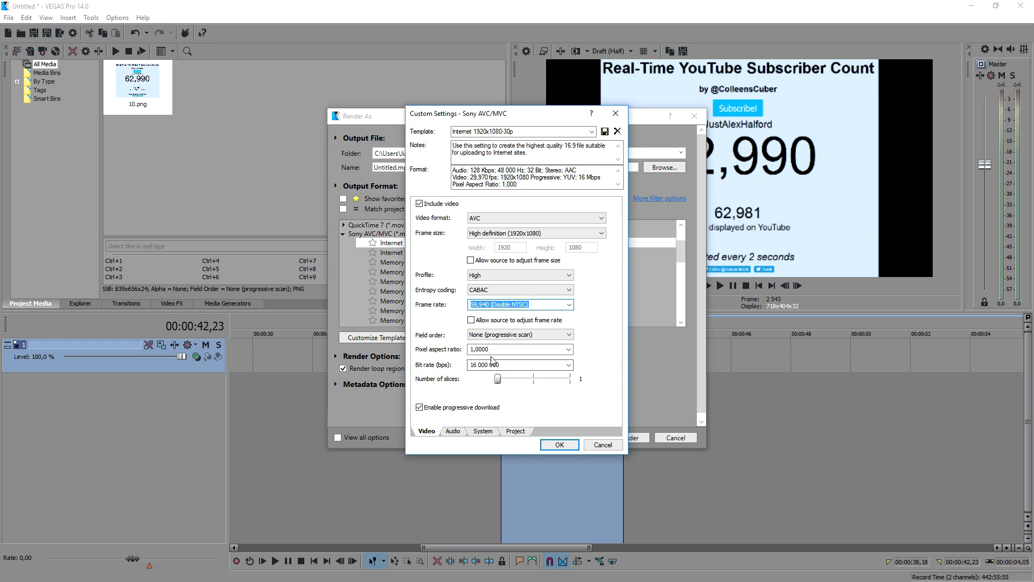
click(453, 431)
Keep audio included (AAC, 48,000 Hz, 128,000 bps stereo) and review the System and Project settings
click(419, 203)
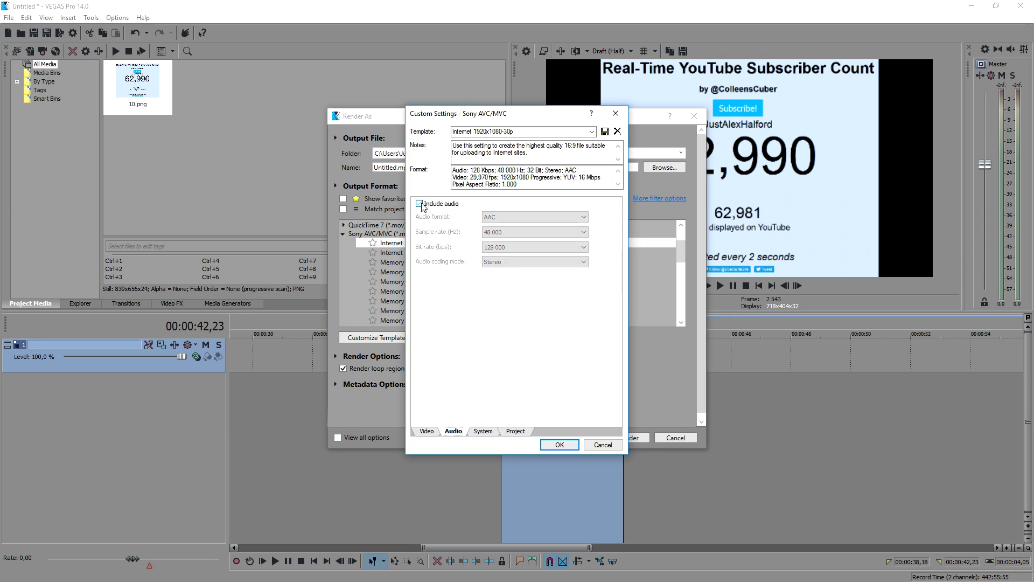
click(419, 203)
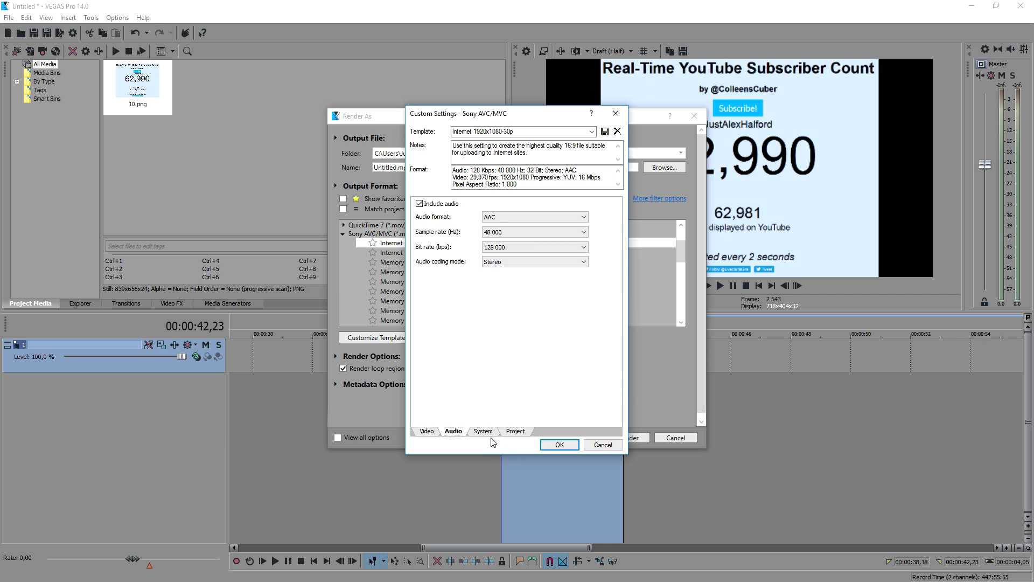
click(484, 432)
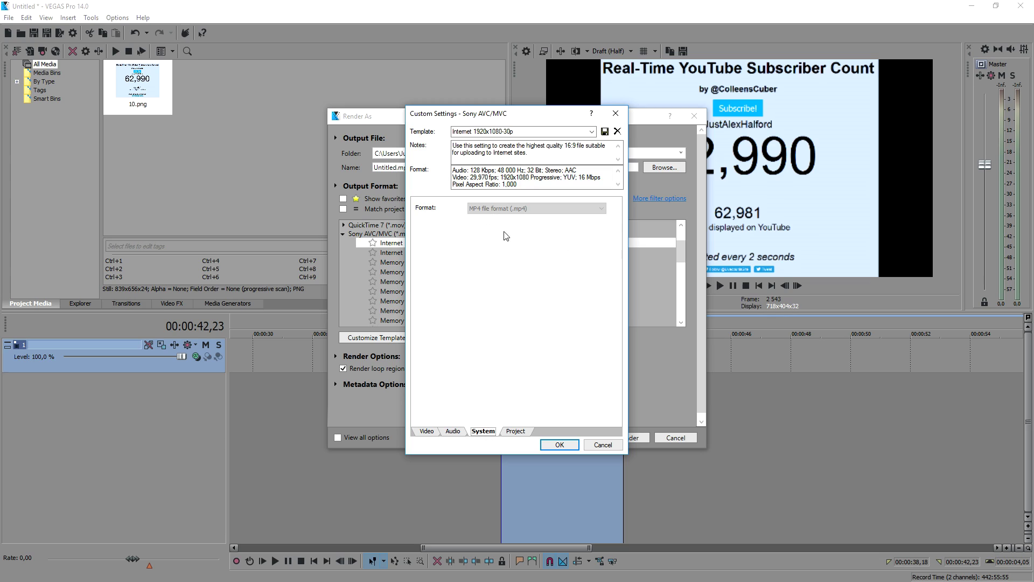
click(515, 432)
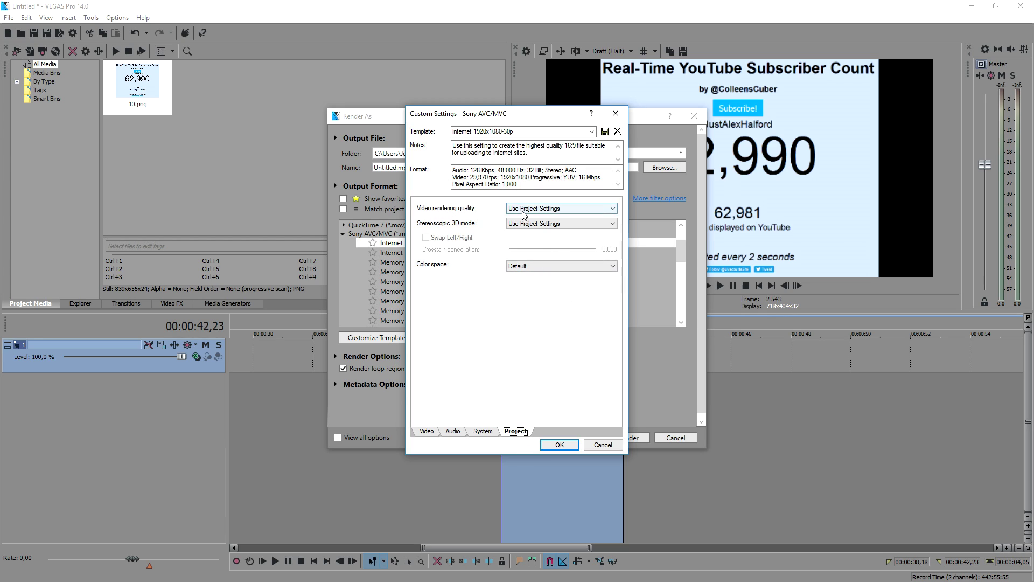
Set video rendering quality to Best, keeping 3D mode on Use Project Settings and Default color space
click(533, 209)
click(550, 323)
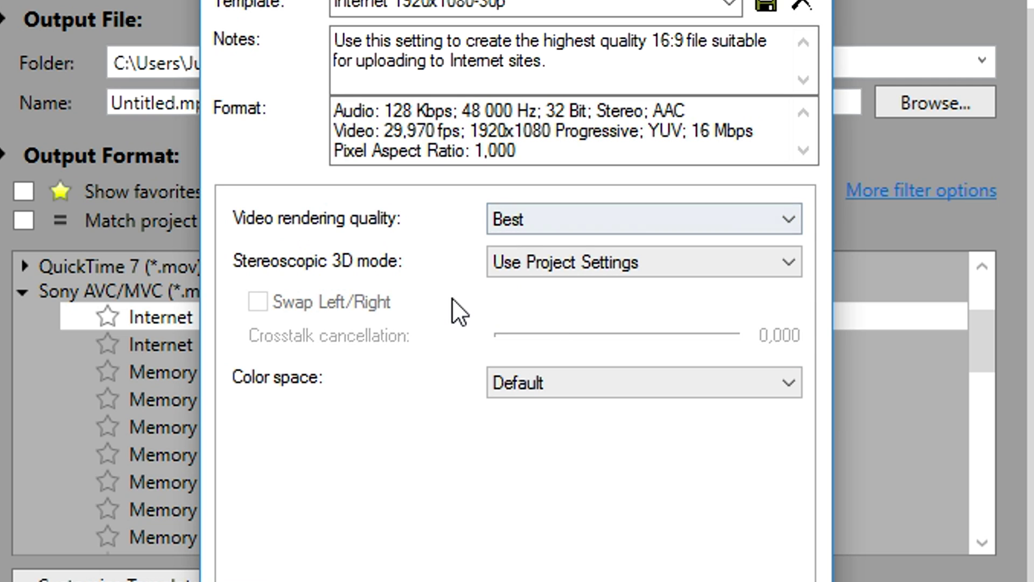
click(562, 270)
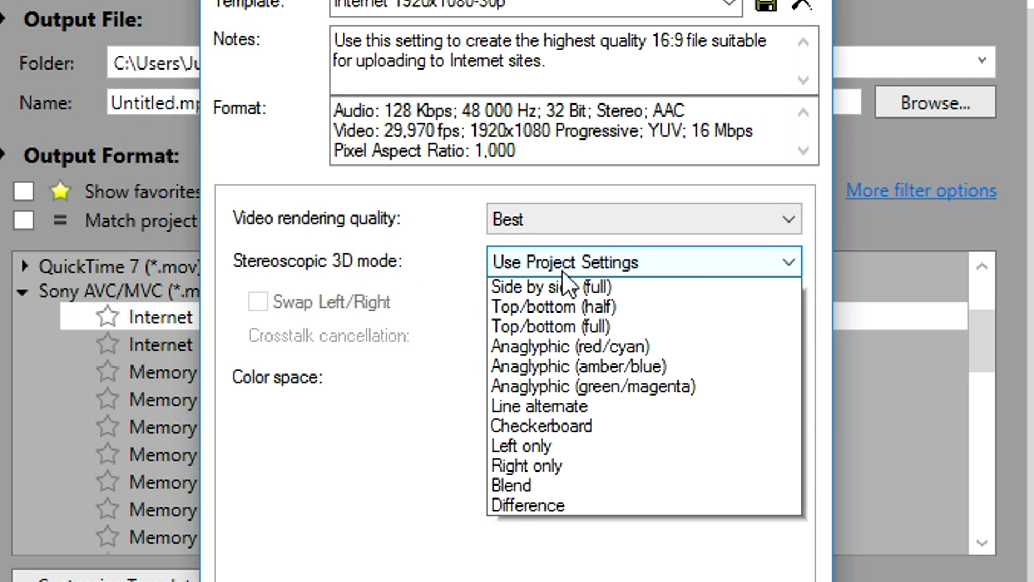
click(562, 269)
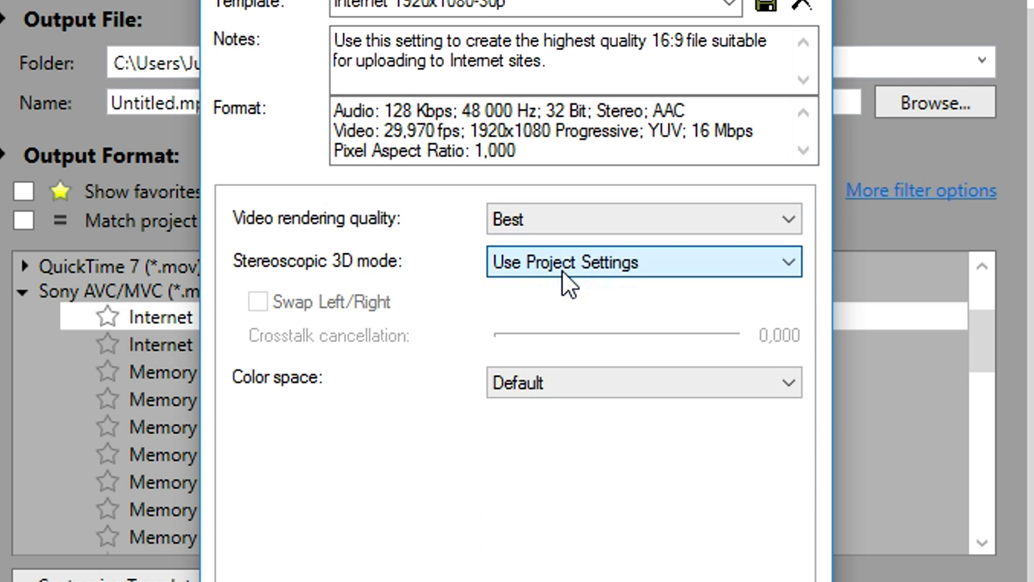
click(524, 380)
click(517, 409)
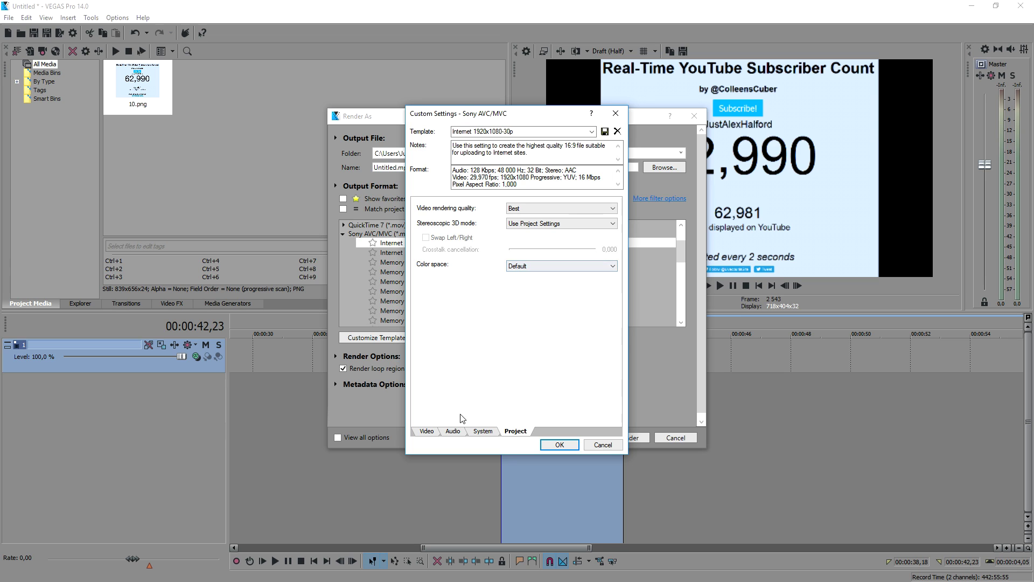
Save the settings as the template 'YouTube 60FPS 1080' and accept them
click(426, 431)
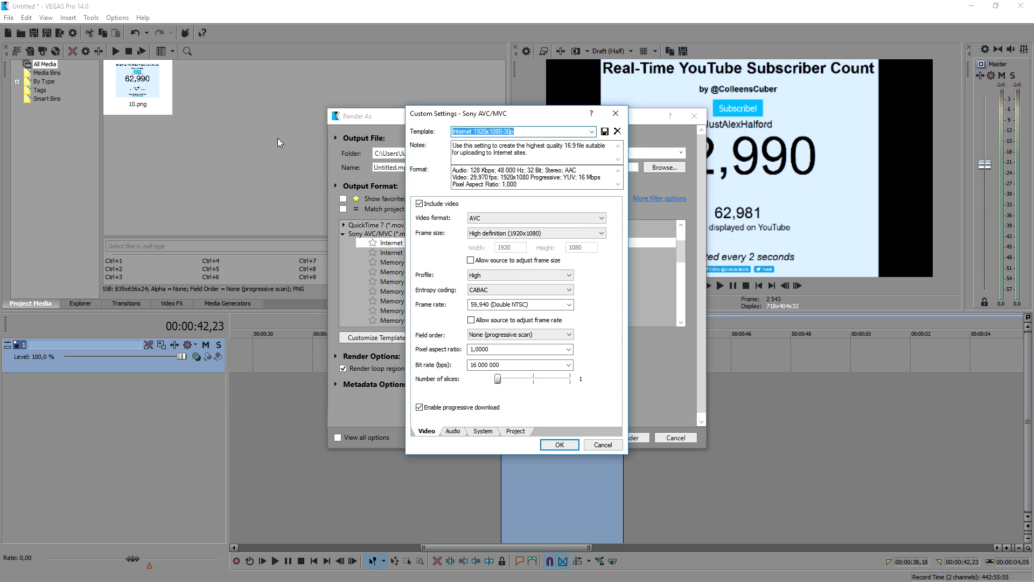
text(YouTube 60)
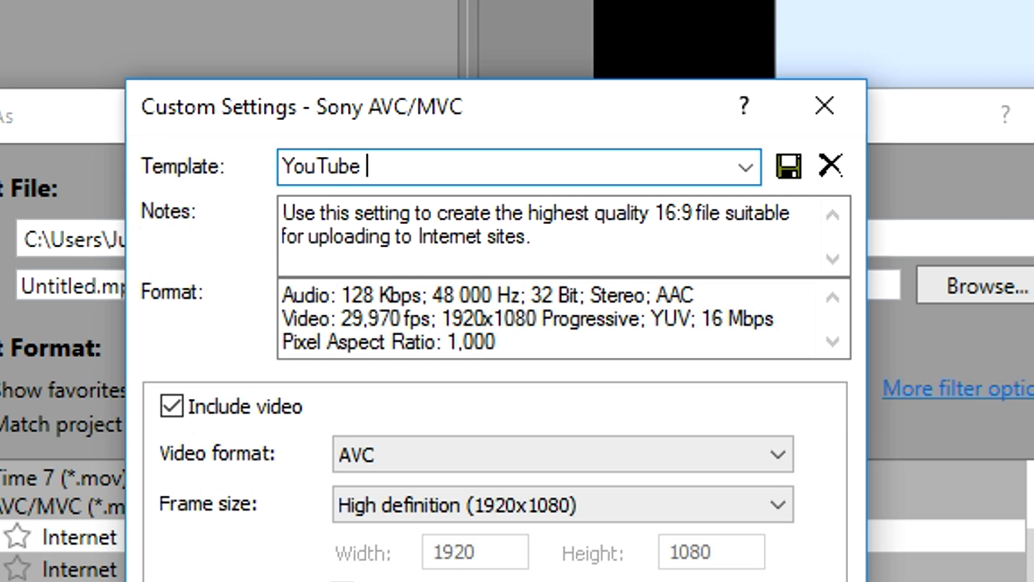
text(FPS 1080)
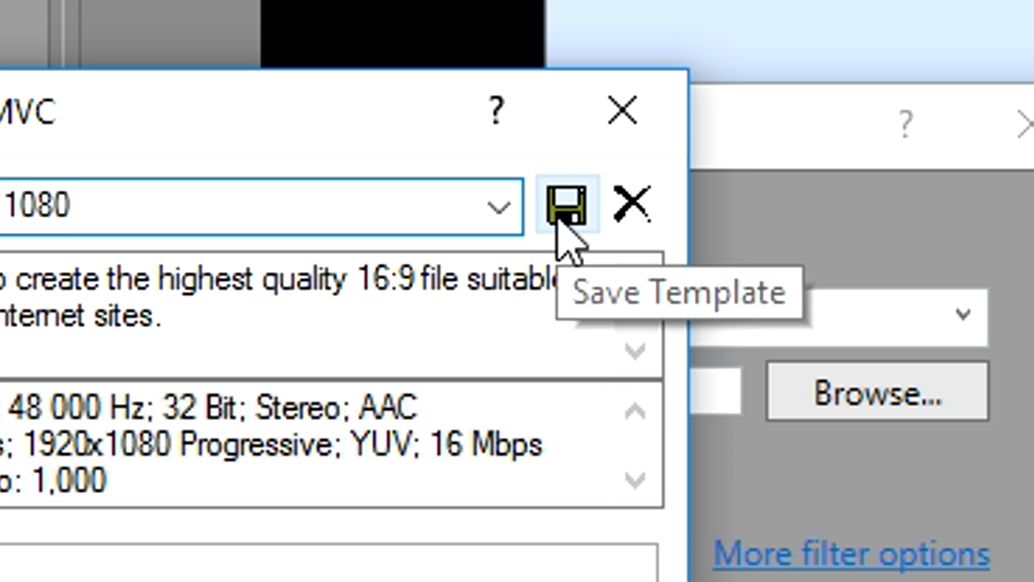
click(558, 219)
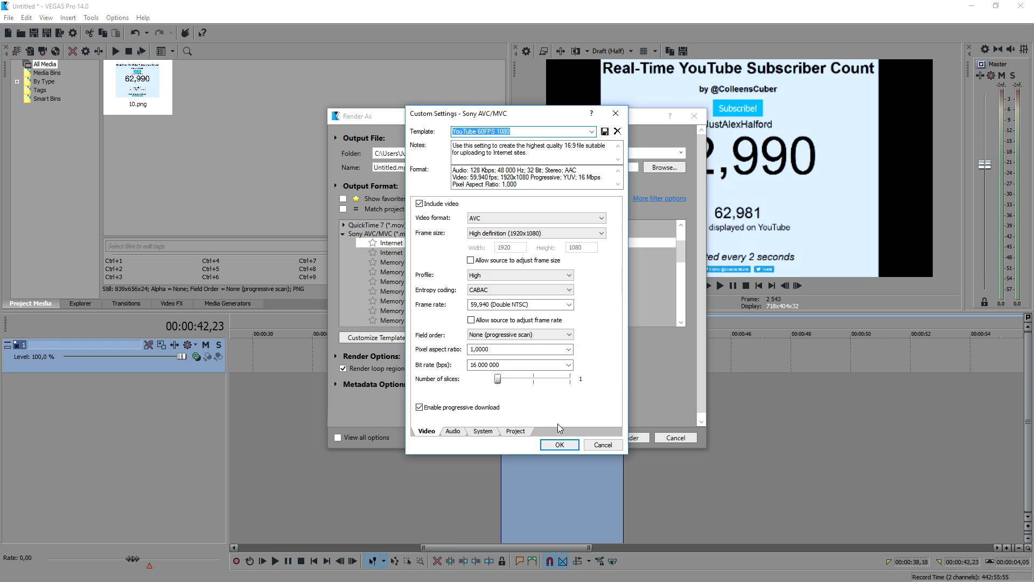
click(558, 446)
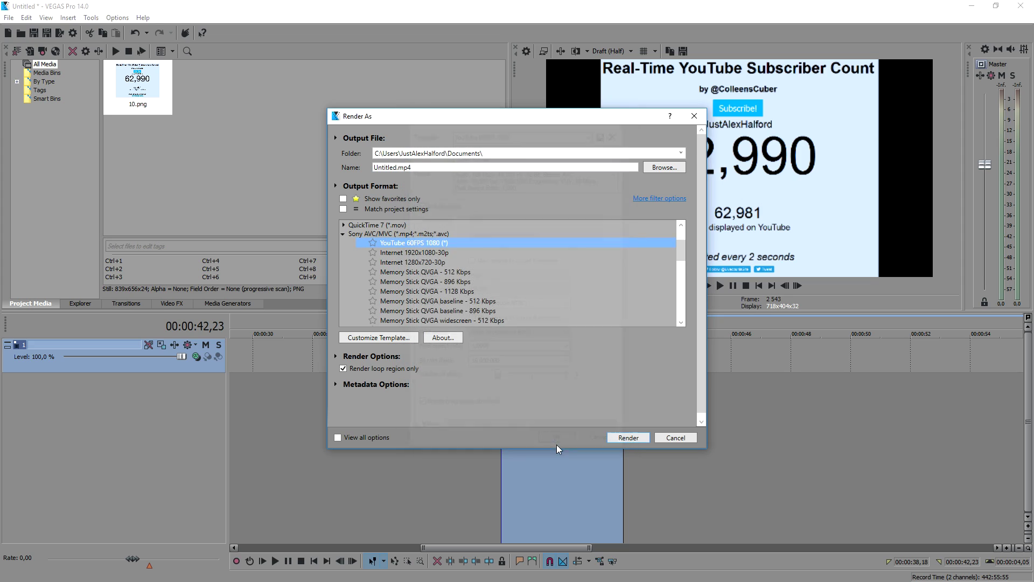
Render the file 'Test' as MP4 using the YouTube 60FPS 1080 template
click(447, 255)
click(437, 244)
drag(412, 168, 345, 171)
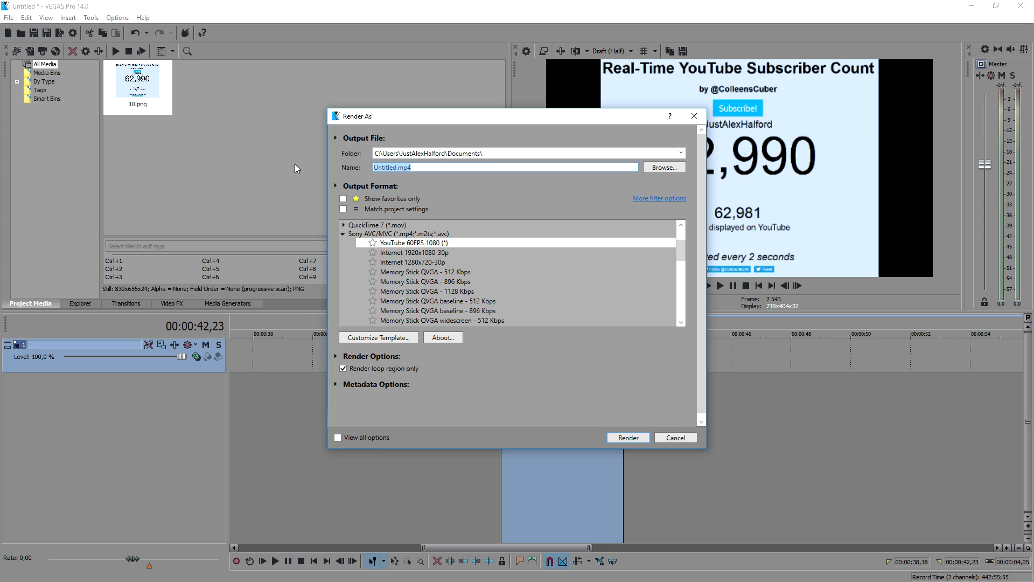
text(Test)
click(514, 154)
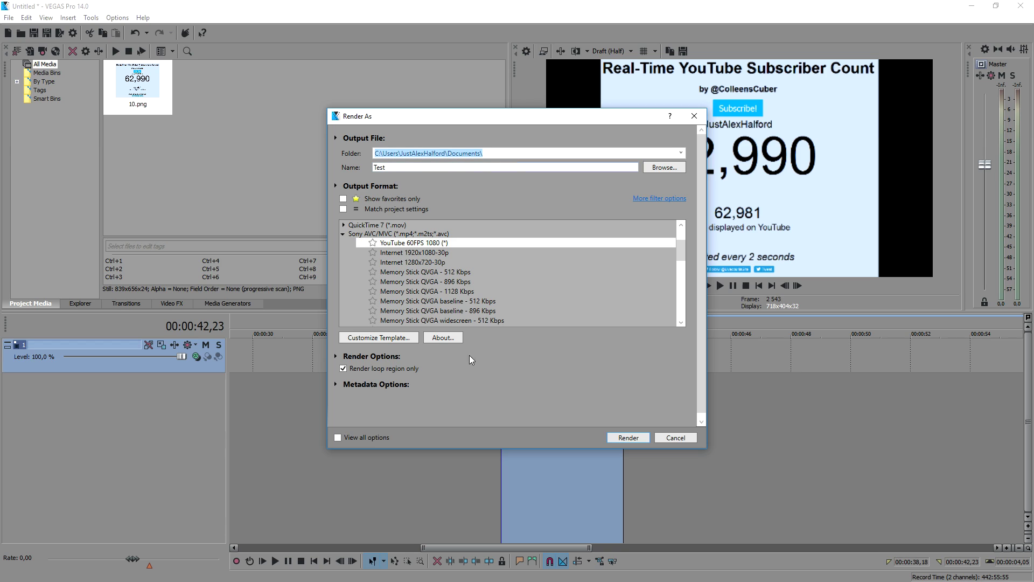
click(422, 243)
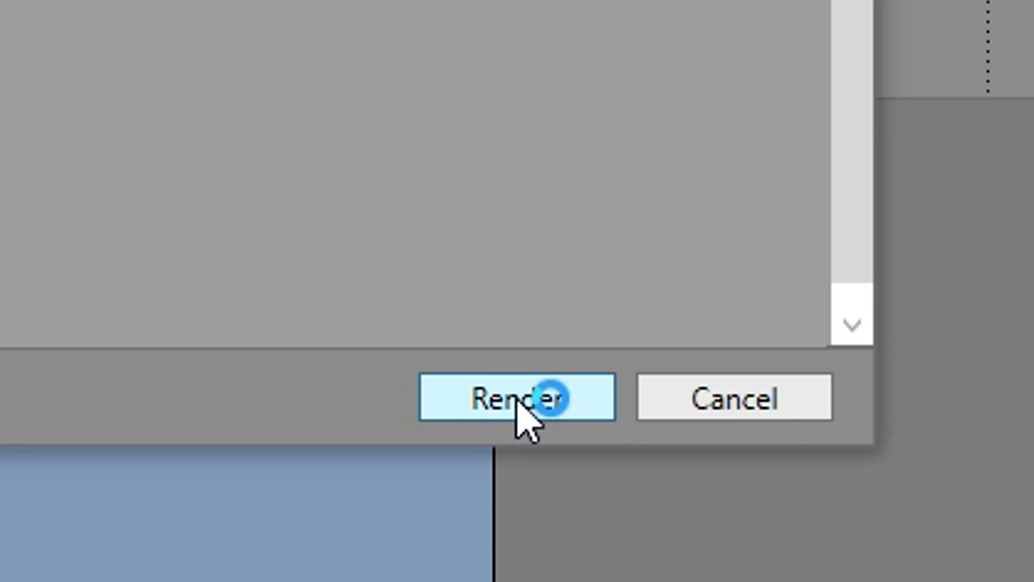
click(628, 438)
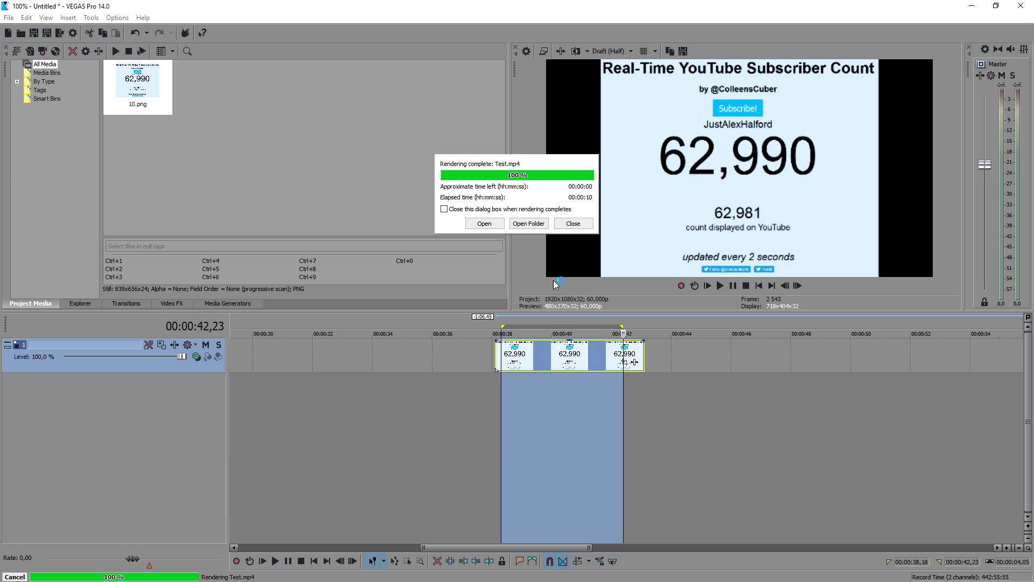
Dismiss the render-complete notice and drag the image clip to 00:00:00 on the timeline
click(580, 226)
scroll(645, 360, down, 8)
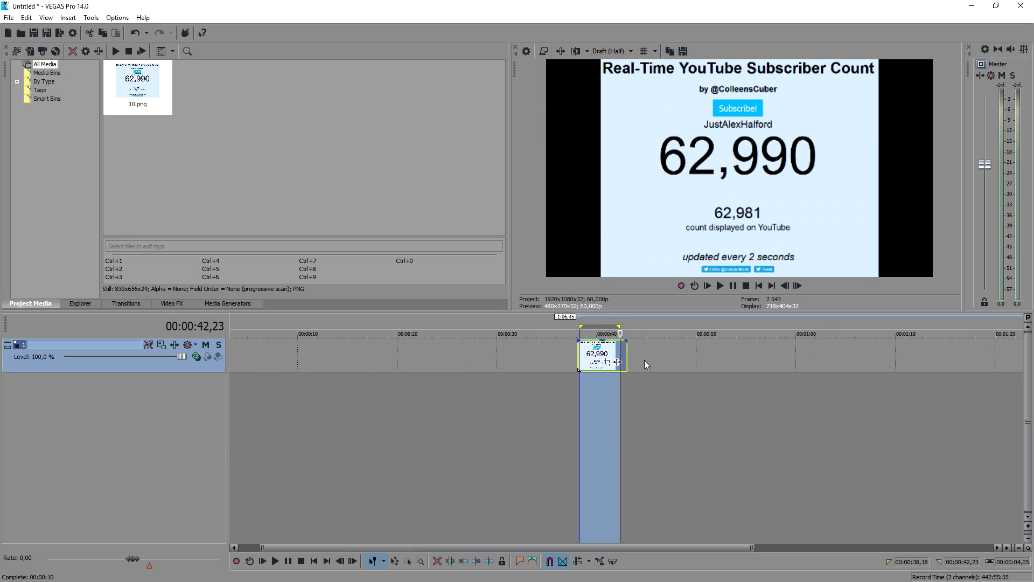
click(642, 325)
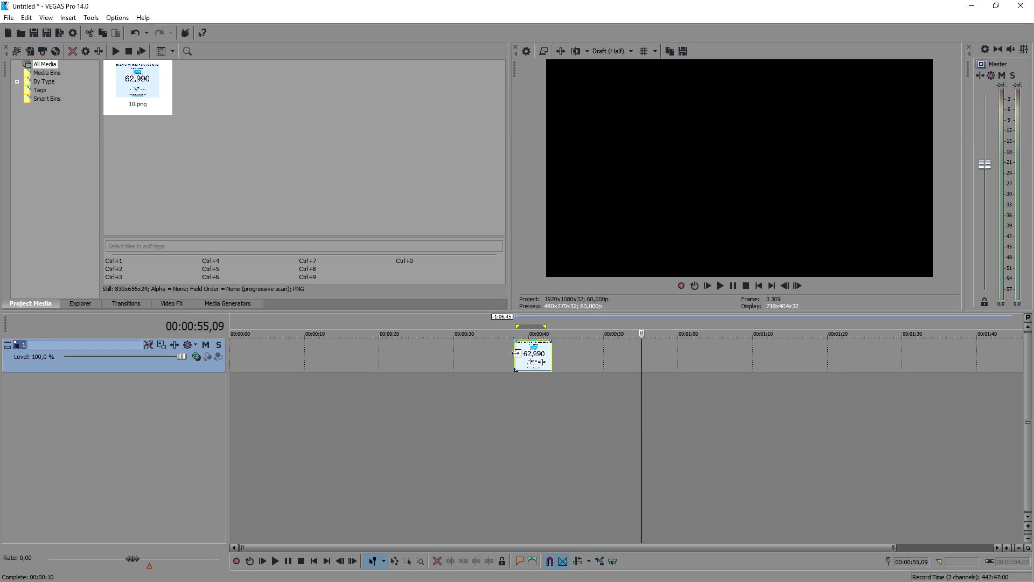
drag(515, 354, 151, 351)
click(328, 348)
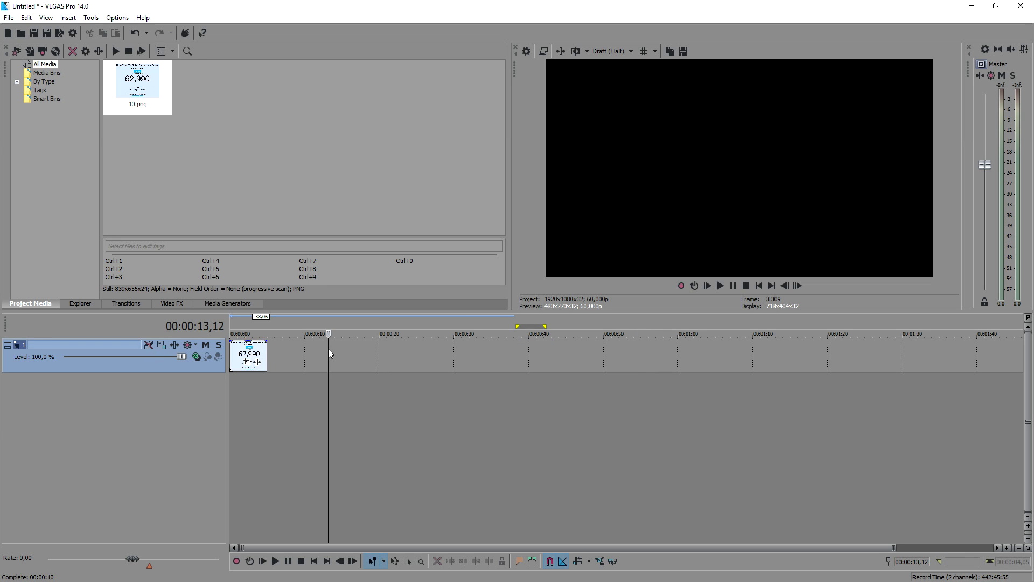
scroll(408, 355, up, 5)
scroll(407, 354, up, 3)
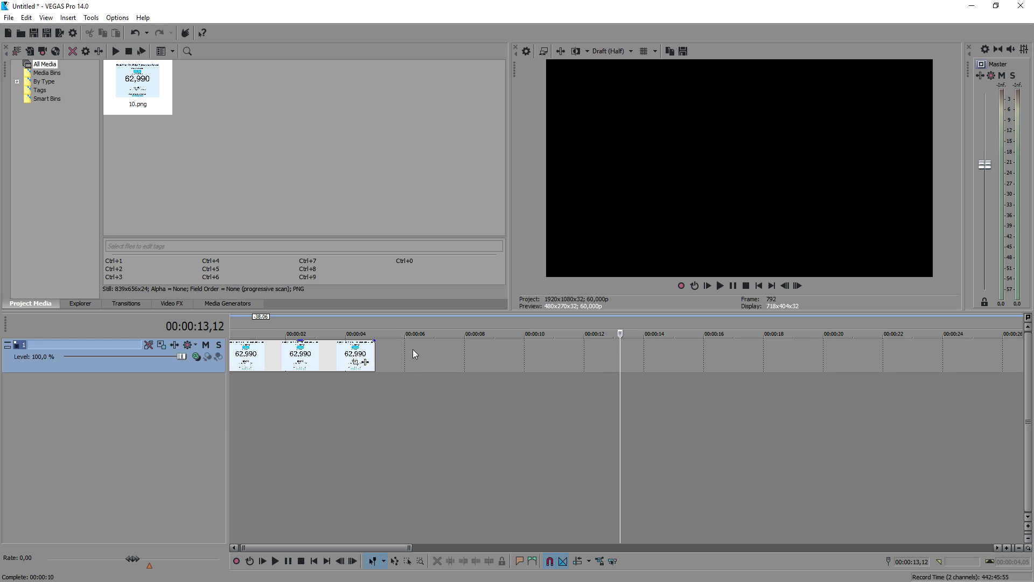
click(526, 52)
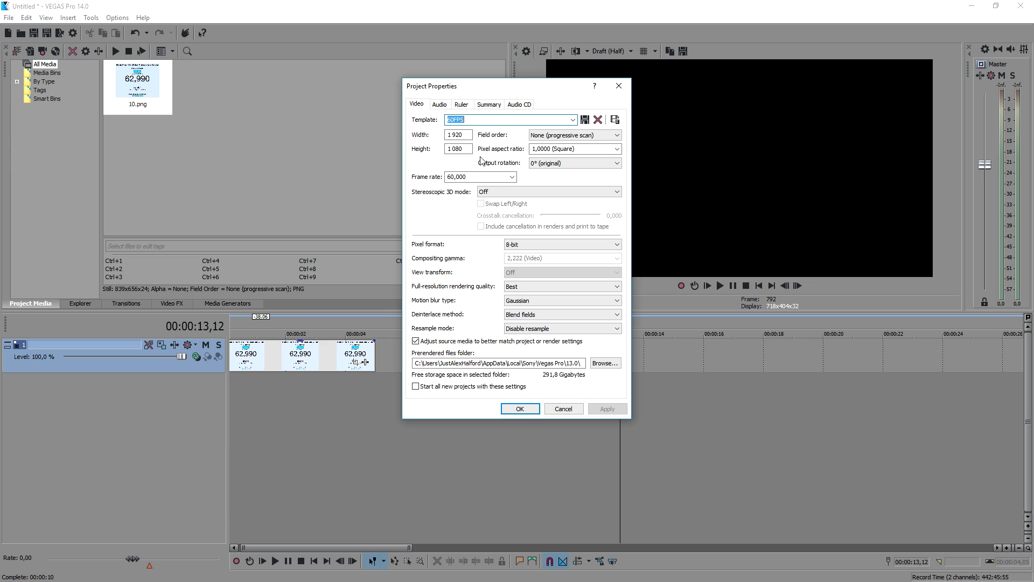
Set the project size to width 1280 and height 720, then apply and close
double_click(458, 135)
text(1 280)
key(Tab)
text(720)
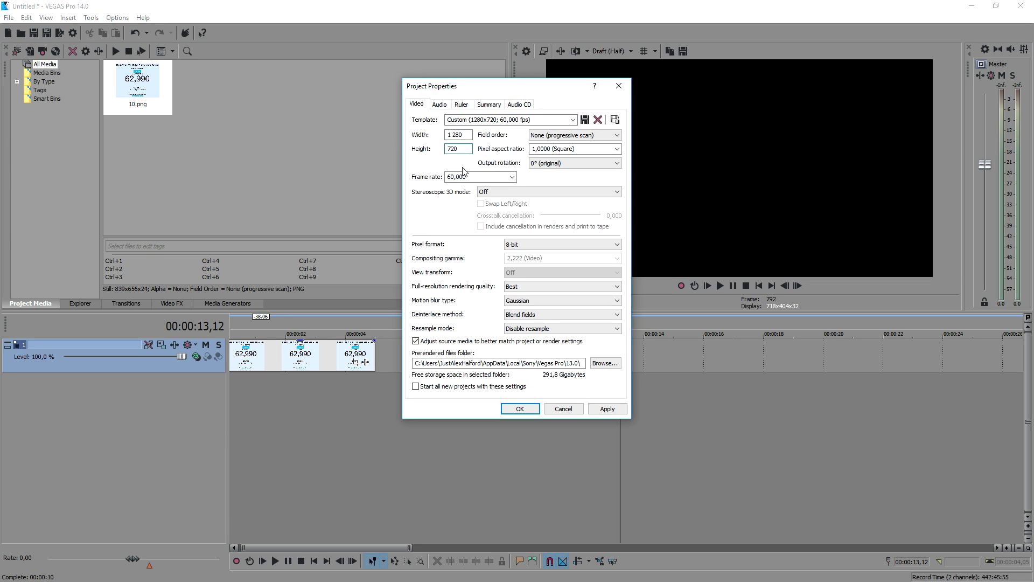
click(612, 411)
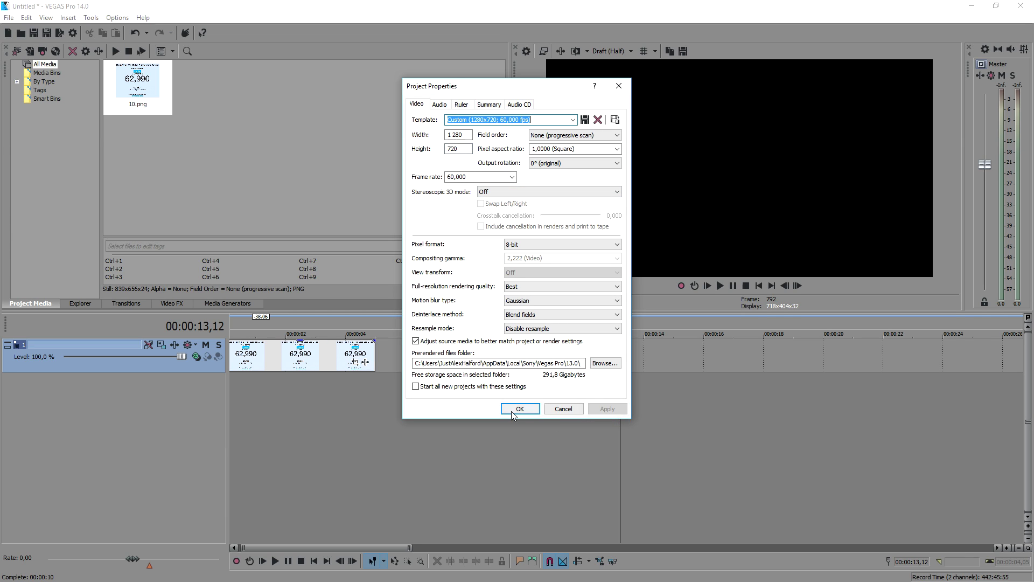
click(519, 409)
click(9, 17)
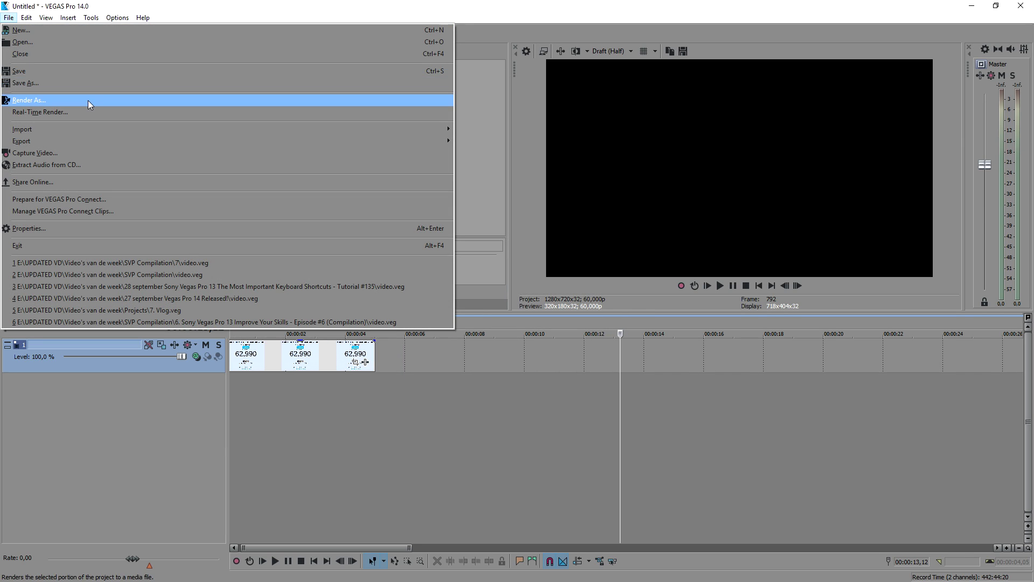
Choose the Internet 1280x720-30p render template and set its frame rate to 59,940 (Double NTSC)
click(88, 100)
click(424, 298)
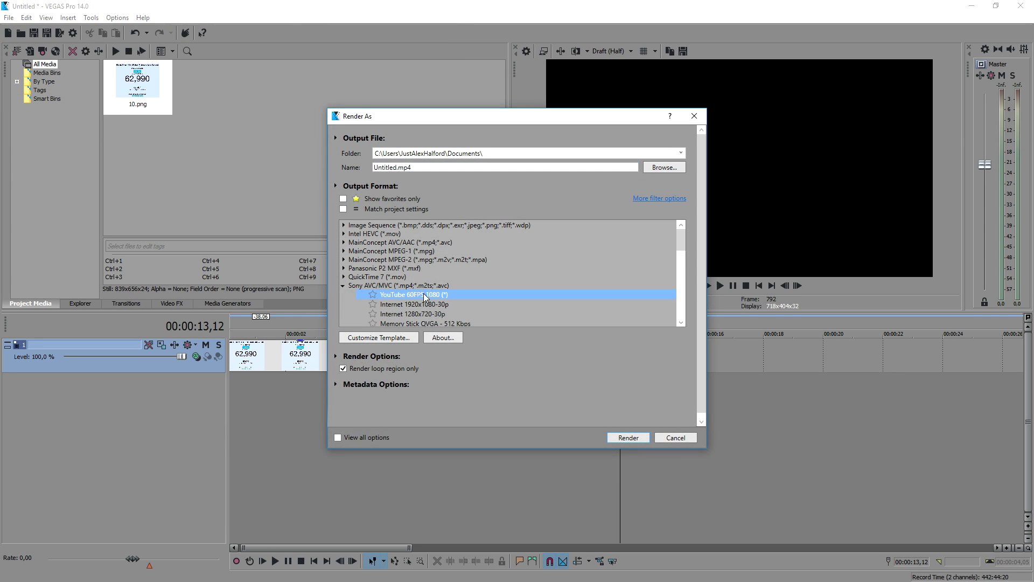
scroll(431, 298, down, 1)
click(441, 290)
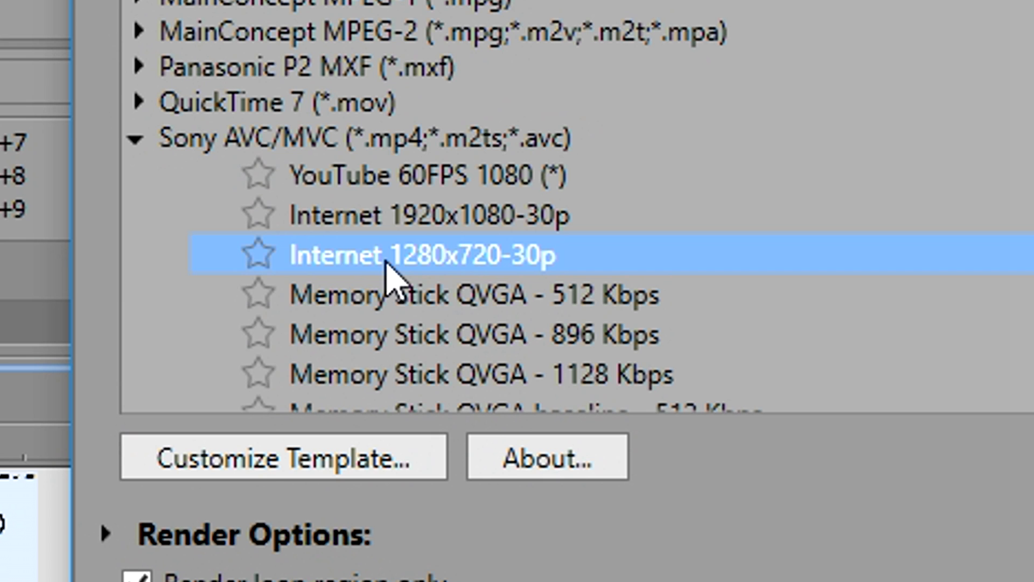
click(349, 452)
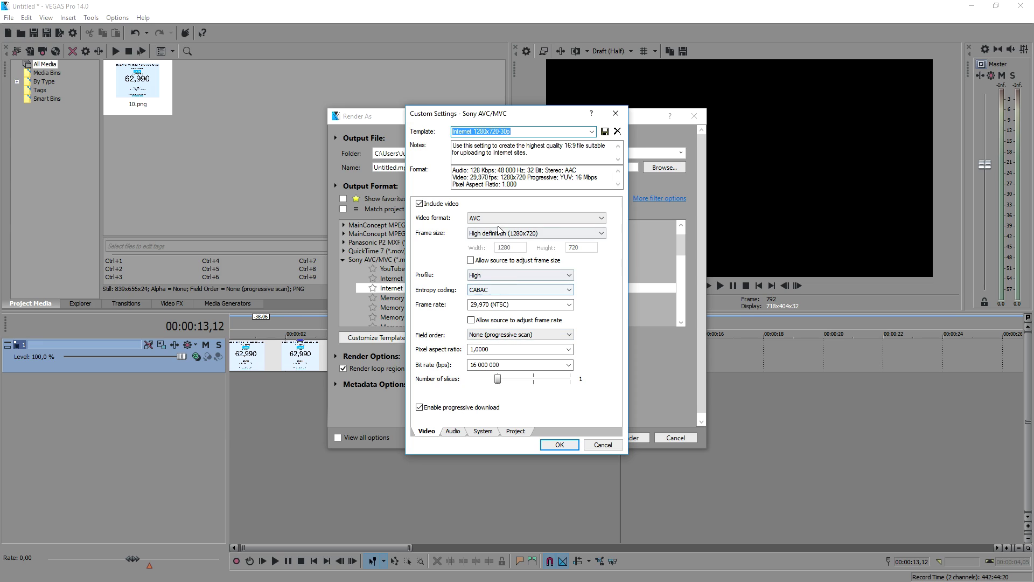
click(567, 305)
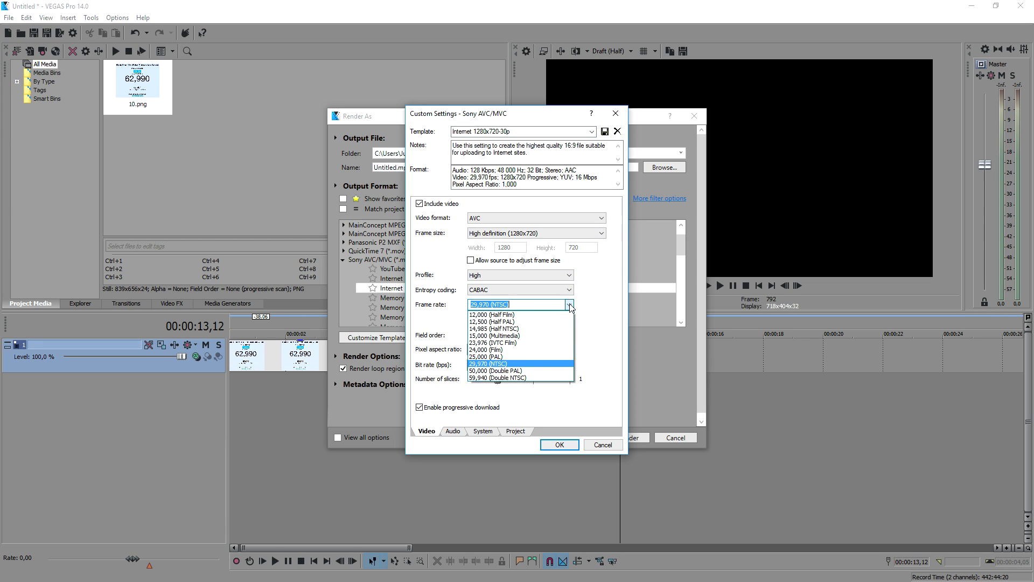
click(510, 378)
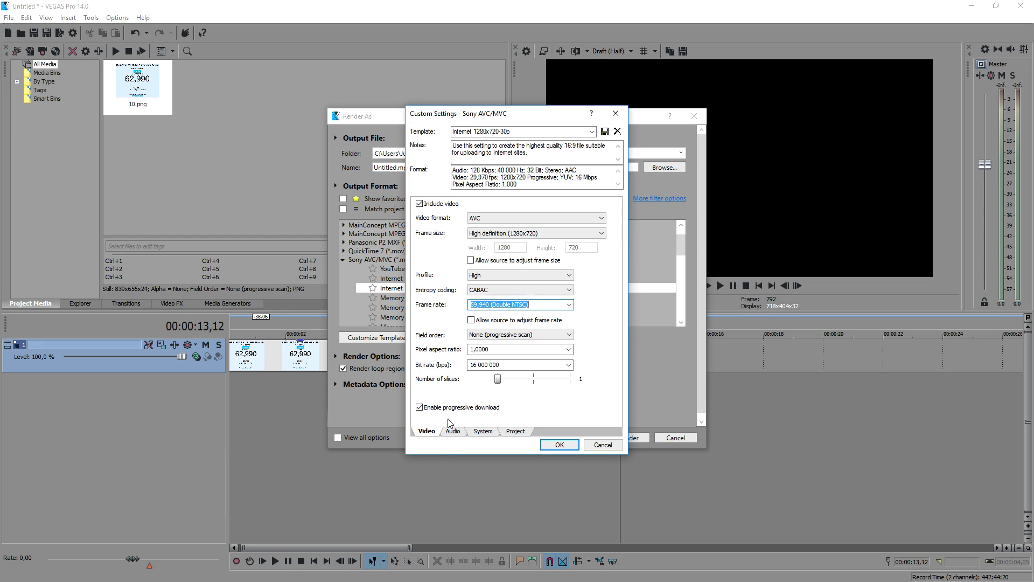
Set the template's video rendering quality to Best and confirm the customised settings
click(482, 431)
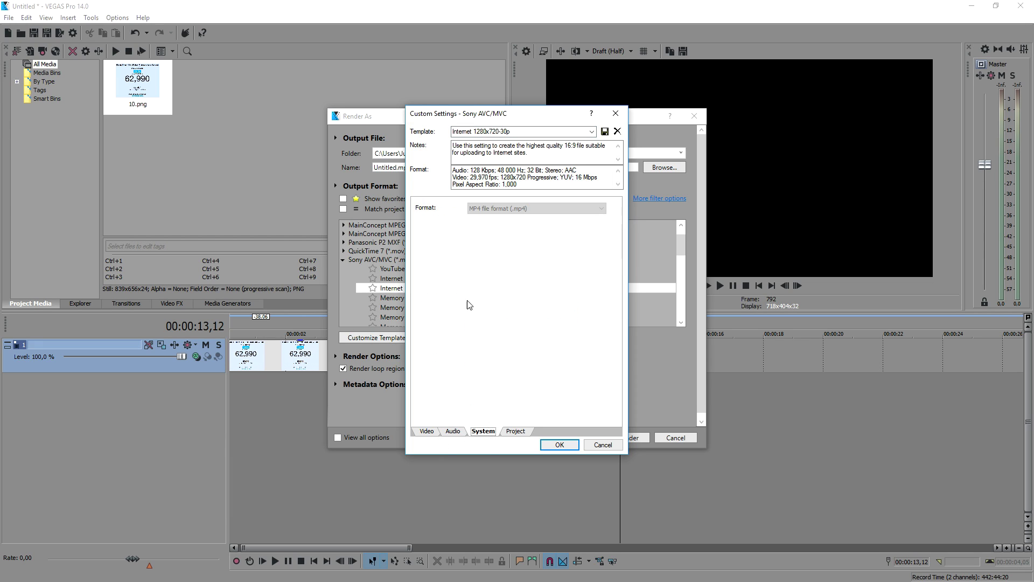
click(455, 431)
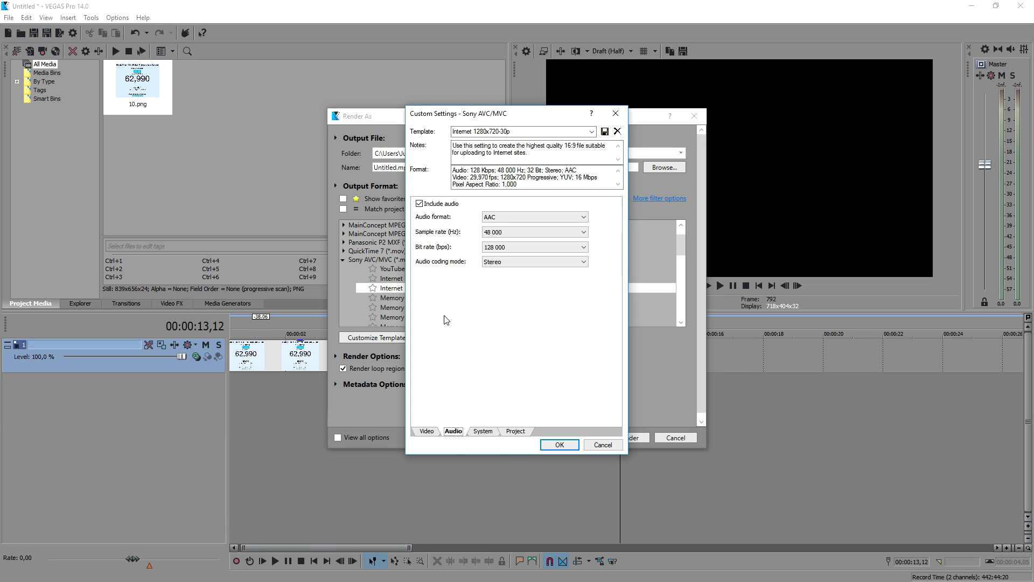
click(515, 432)
click(539, 208)
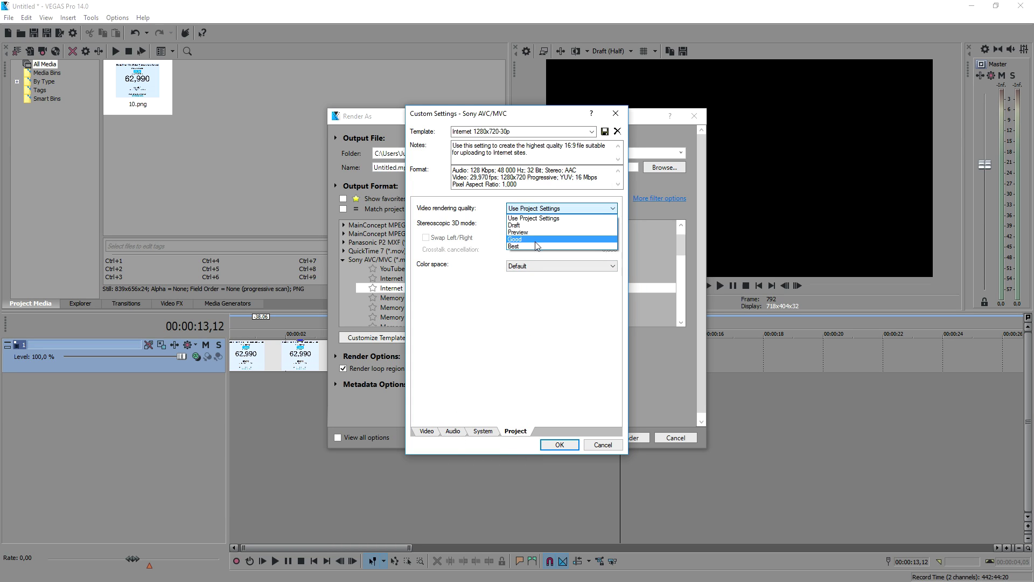
click(533, 223)
click(533, 223)
click(534, 231)
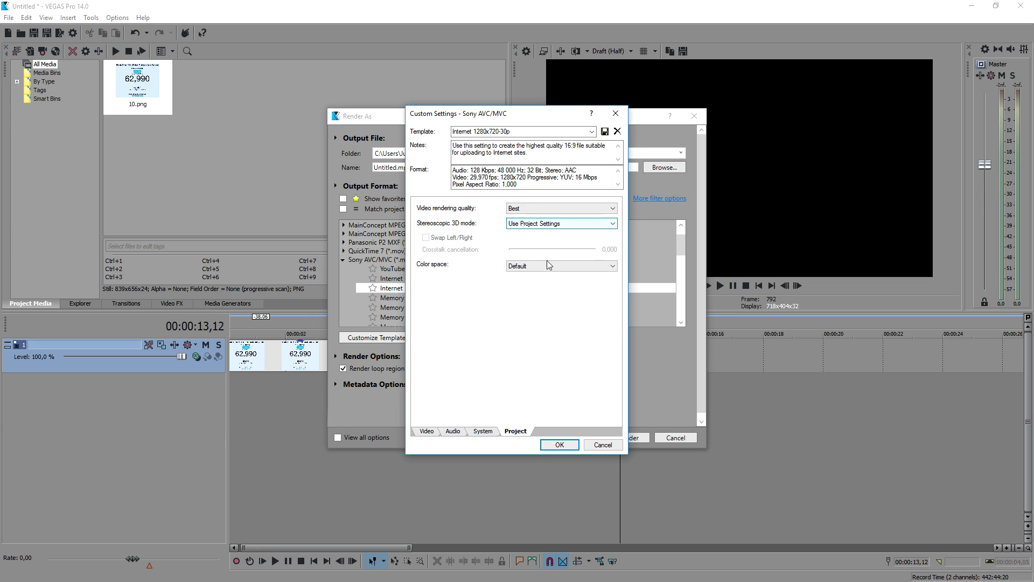
click(559, 445)
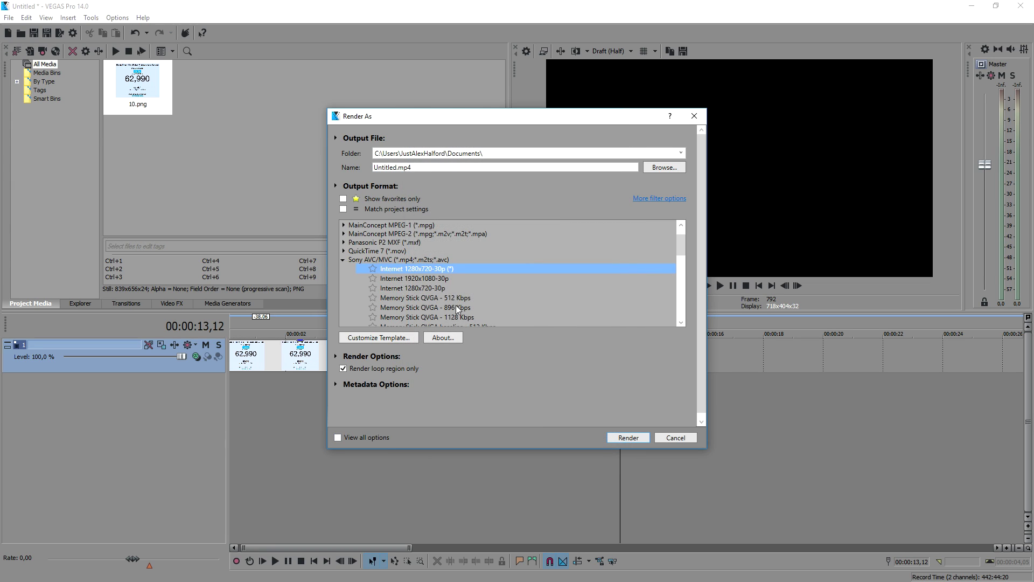